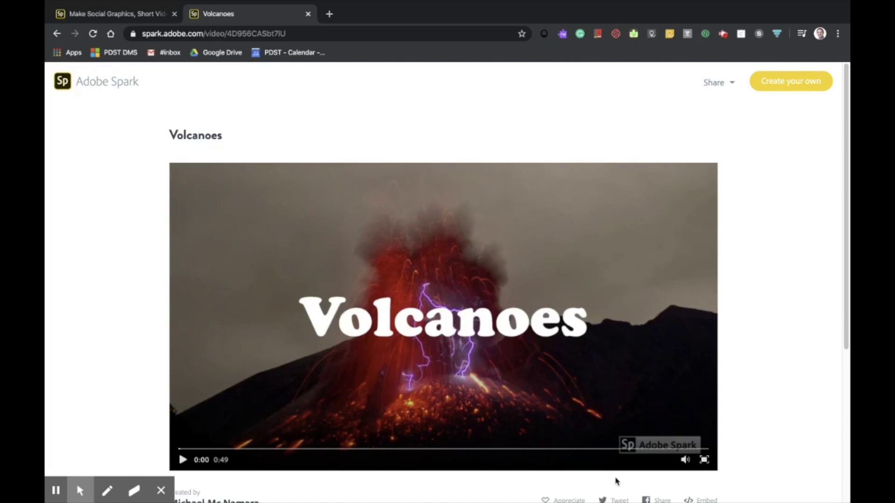
Step: Close the Volcanoes example tab and sign in to Adobe Spark with a Google account
{"action": "left_click", "coordinate": [307, 14]}
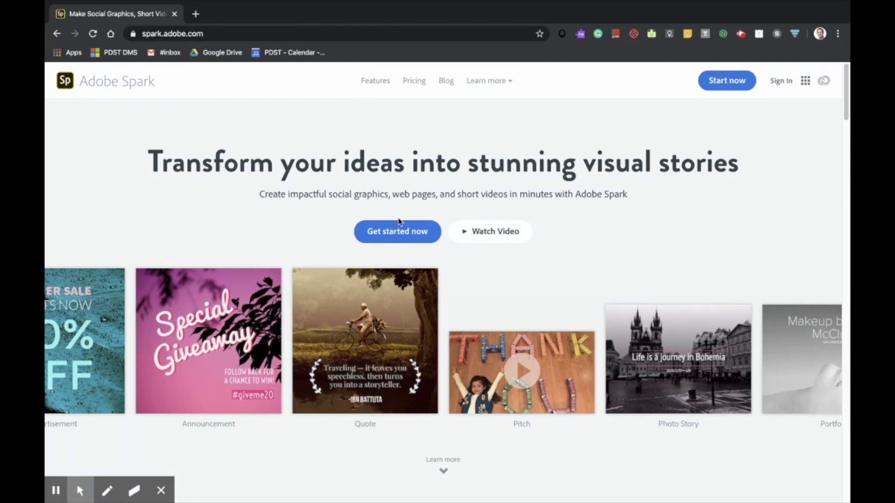
{"action": "left_click", "coordinate": [406, 235]}
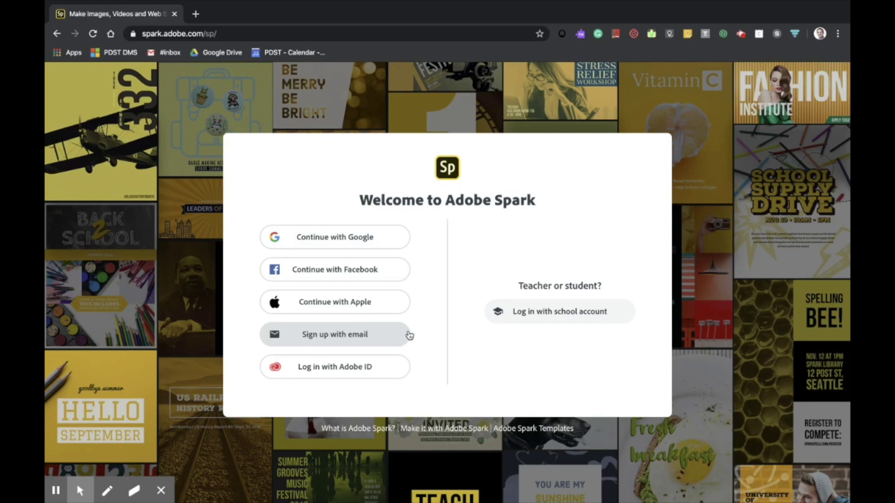
{"action": "left_click", "coordinate": [389, 242]}
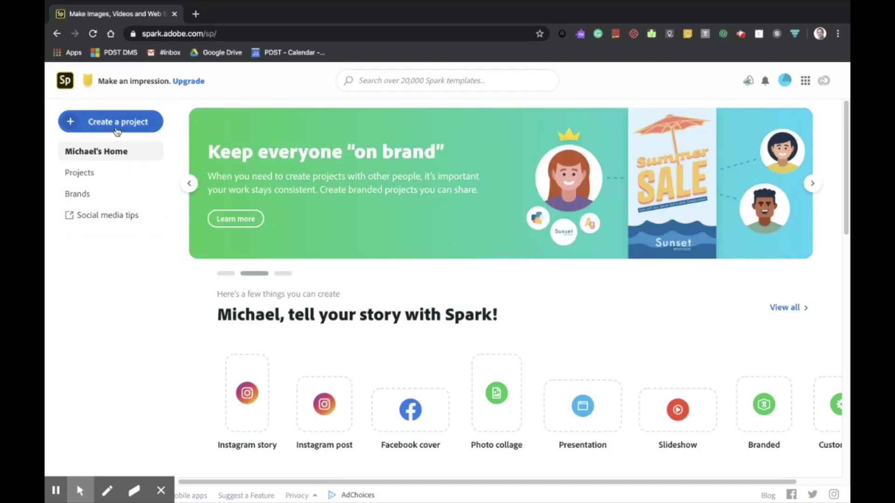
Step: Start a new untitled Video project and browse the story templates
{"action": "left_click", "coordinate": [120, 129]}
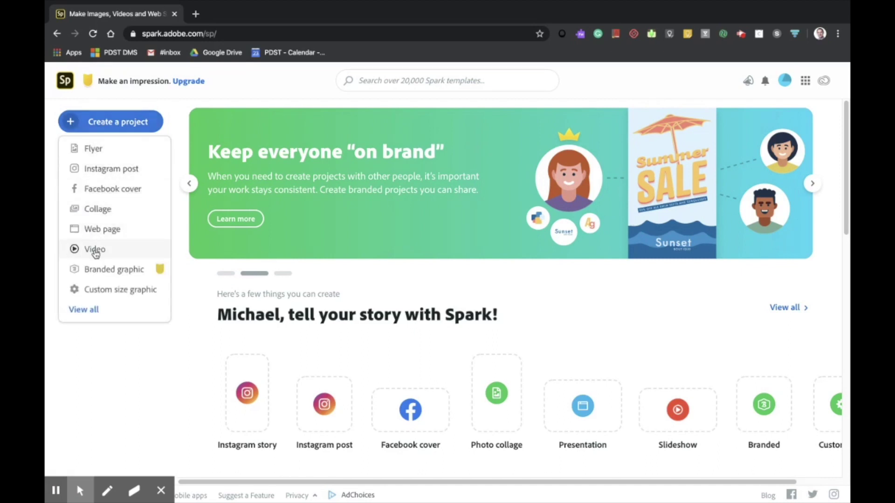
{"action": "left_click", "coordinate": [95, 251]}
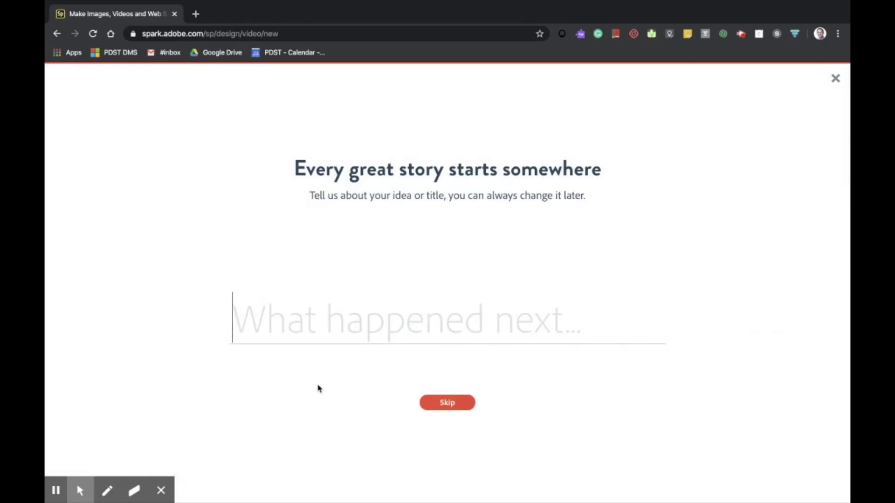
{"action": "left_click", "coordinate": [450, 403]}
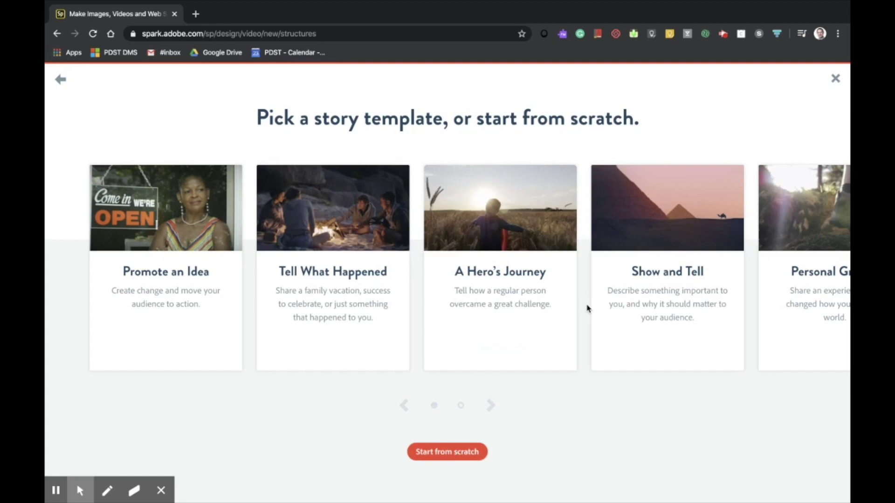
{"action": "scroll", "coordinate": [588, 309], "scroll_direction": "right", "scroll_amount": 5}
{"action": "scroll", "coordinate": [587, 308], "scroll_direction": "left", "scroll_amount": 5}
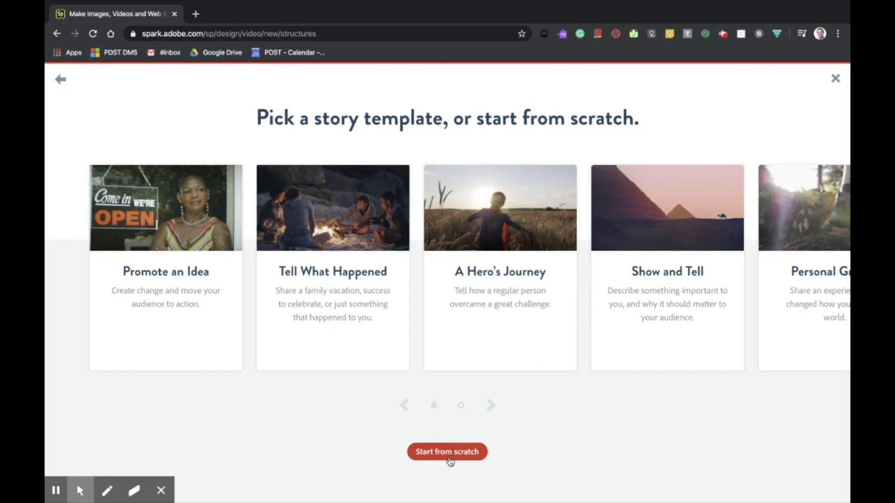
Step: Start a blank video from scratch and check the first slide's content options and 0:02 duration
{"action": "left_click", "coordinate": [448, 461]}
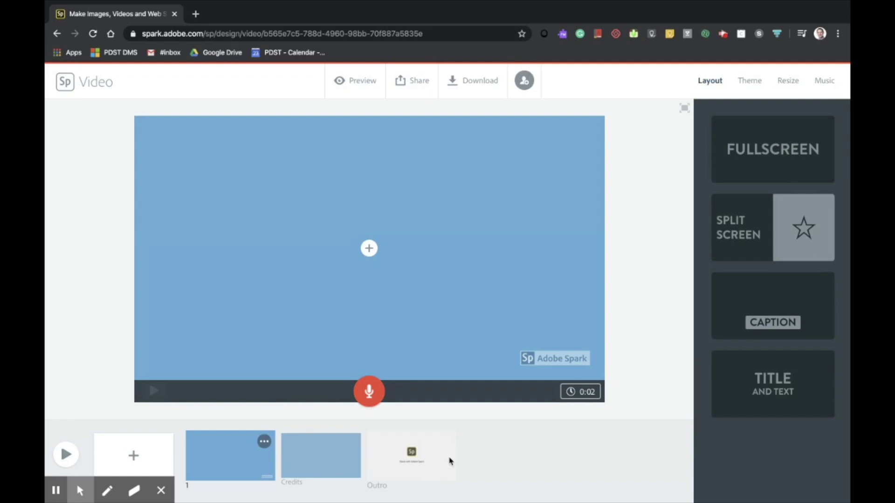
{"action": "left_click", "coordinate": [371, 251]}
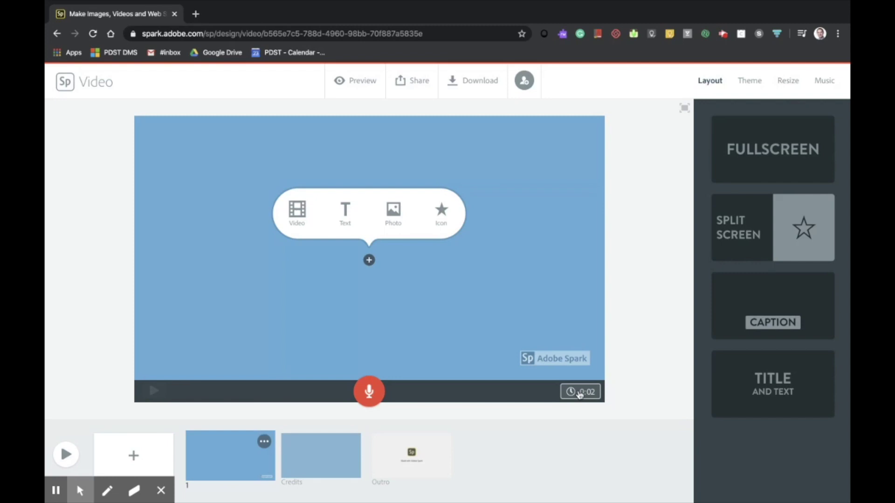
{"action": "left_click", "coordinate": [580, 395]}
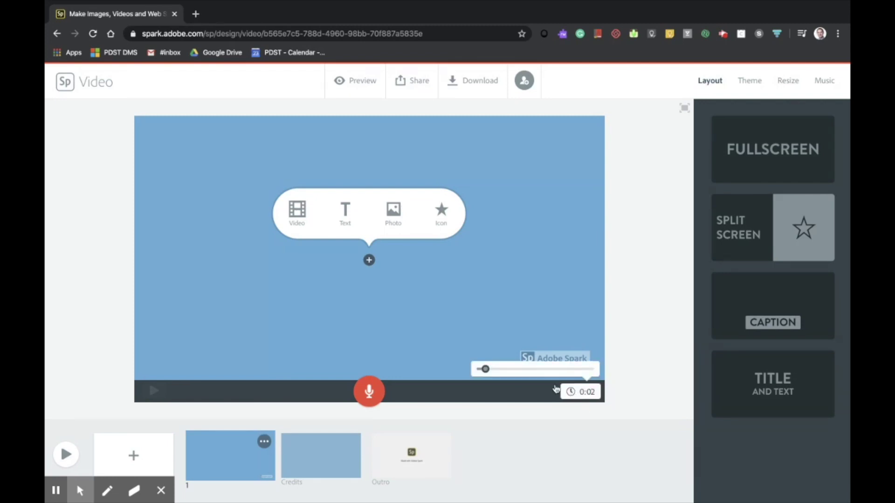
{"action": "mouse_move", "coordinate": [490, 372]}
{"action": "left_mouse_down"}
{"action": "mouse_move", "coordinate": [518, 370]}
{"action": "mouse_move", "coordinate": [487, 372]}
{"action": "left_mouse_up"}
Step: Search free photos for 'Galway' and place the colourful harbour houses image on slide 1
{"action": "left_click", "coordinate": [480, 414]}
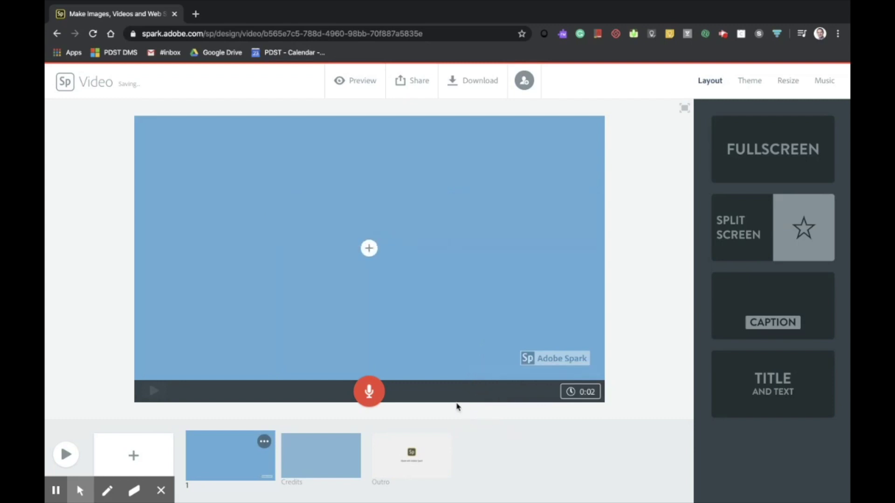
{"action": "left_click", "coordinate": [369, 247]}
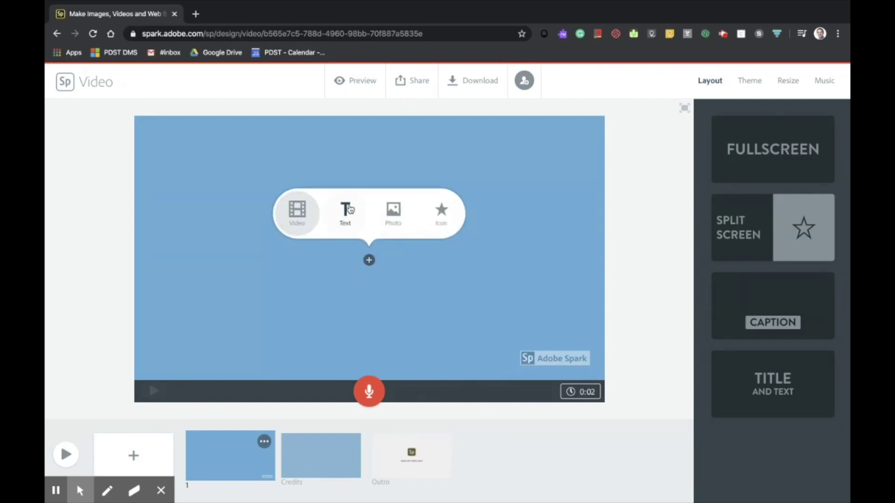
{"action": "left_click", "coordinate": [395, 219]}
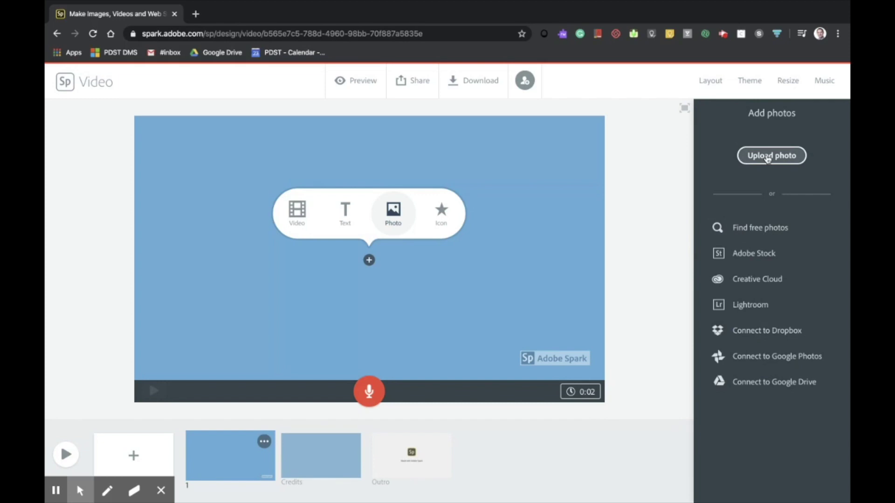
{"action": "left_click", "coordinate": [749, 232]}
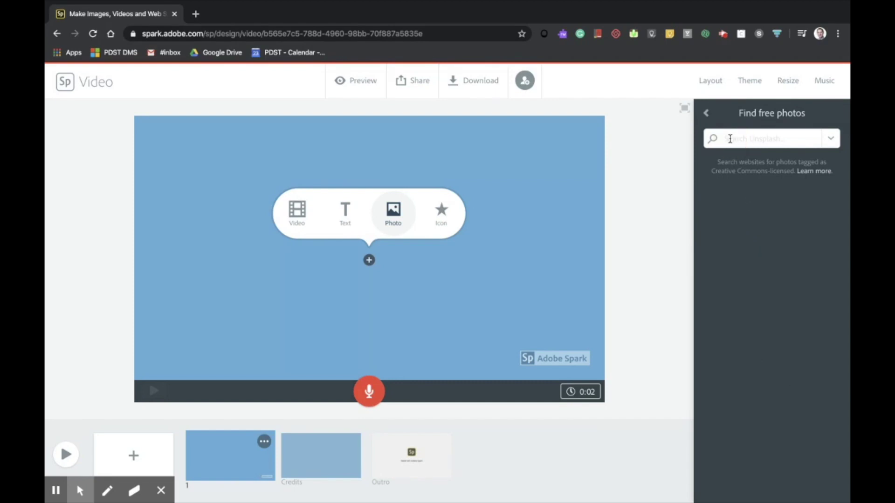
{"action": "type", "text": "Galway"}
{"action": "key", "text": "Return"}
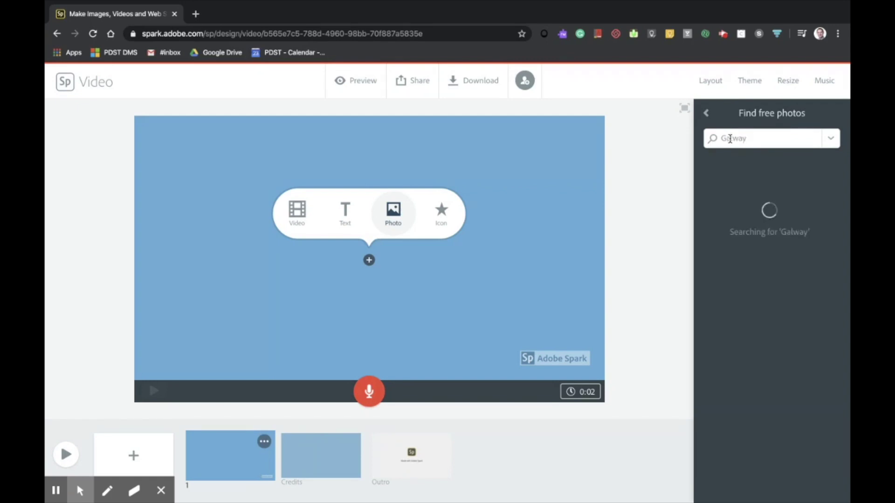
{"action": "scroll", "coordinate": [738, 374], "scroll_direction": "down", "scroll_amount": 3}
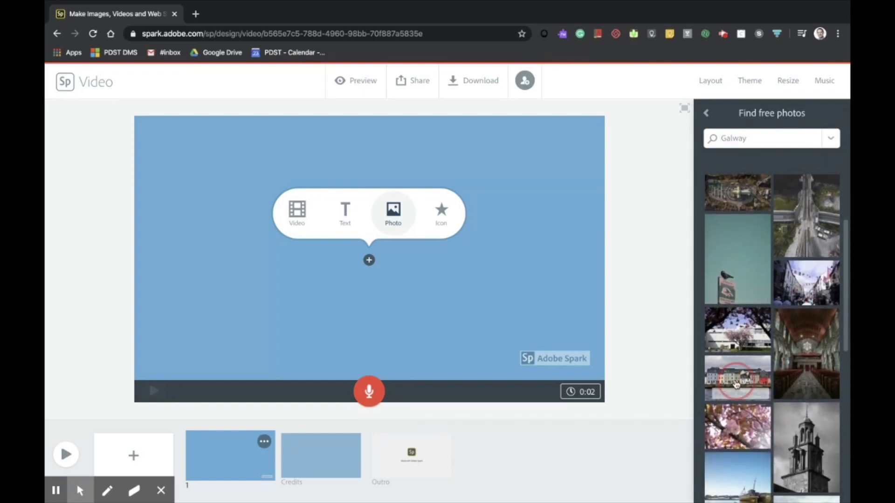
{"action": "left_click", "coordinate": [737, 383]}
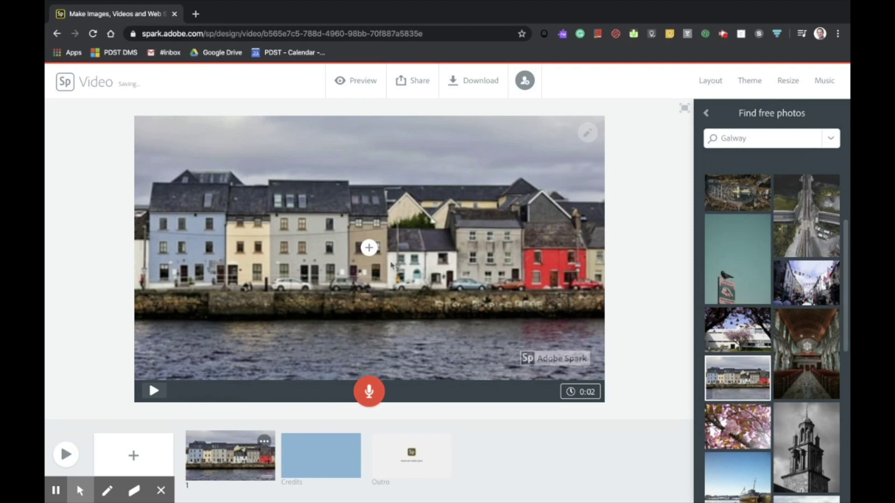
Step: Add an enlarged 'Galway' title over the harbour photo
{"action": "left_click", "coordinate": [369, 249]}
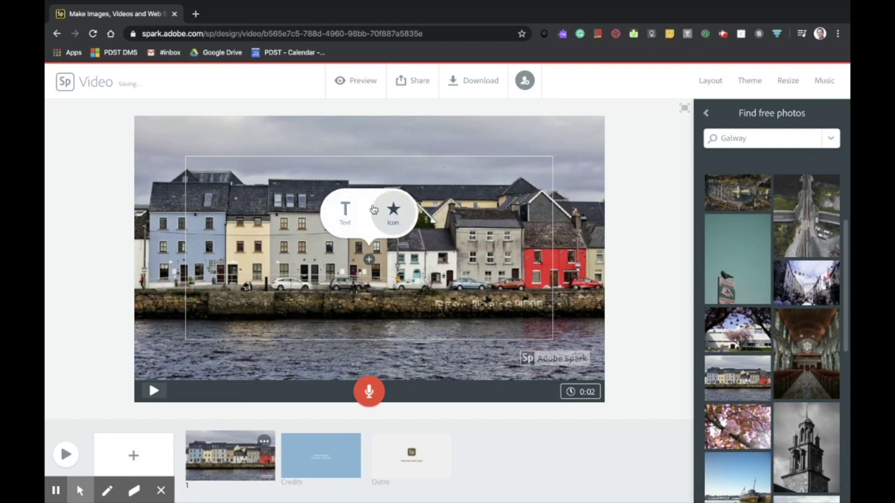
{"action": "left_click", "coordinate": [345, 213]}
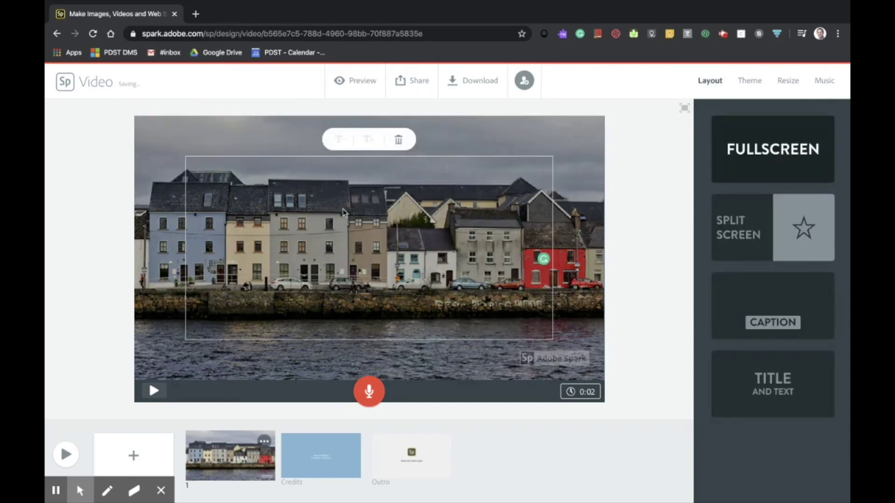
{"action": "type", "text": "Galway"}
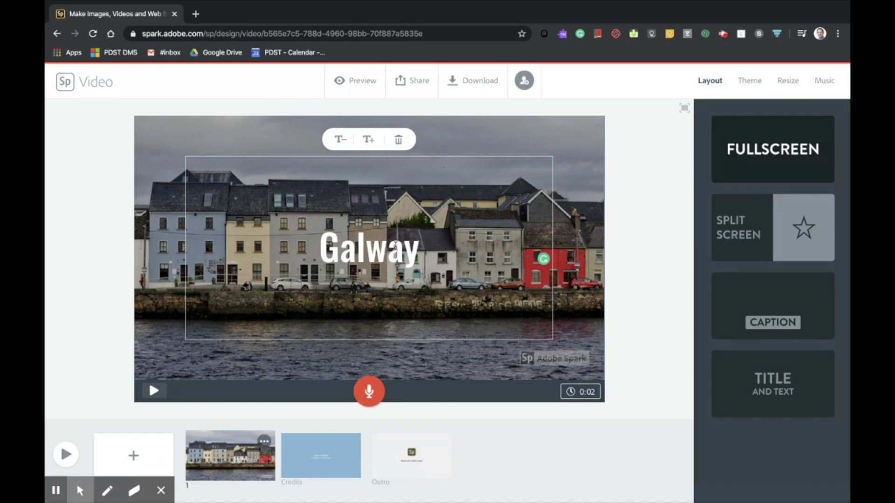
{"action": "left_click", "coordinate": [369, 140]}
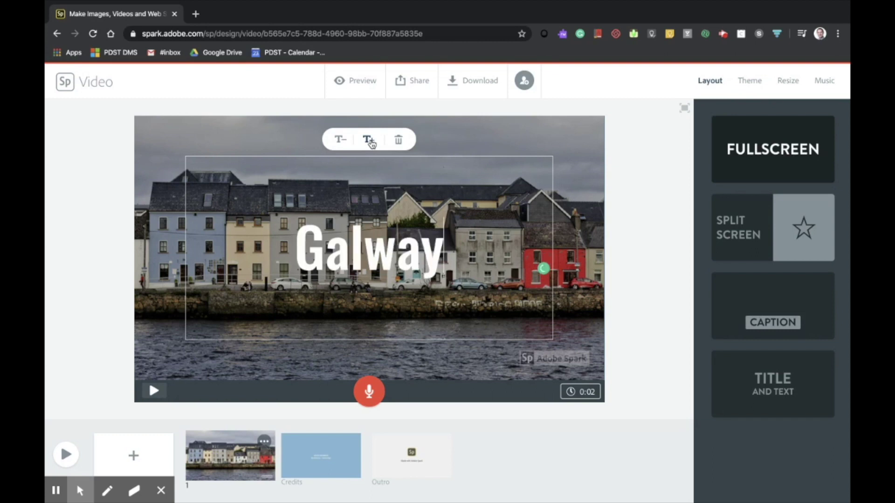
{"action": "left_click", "coordinate": [635, 251]}
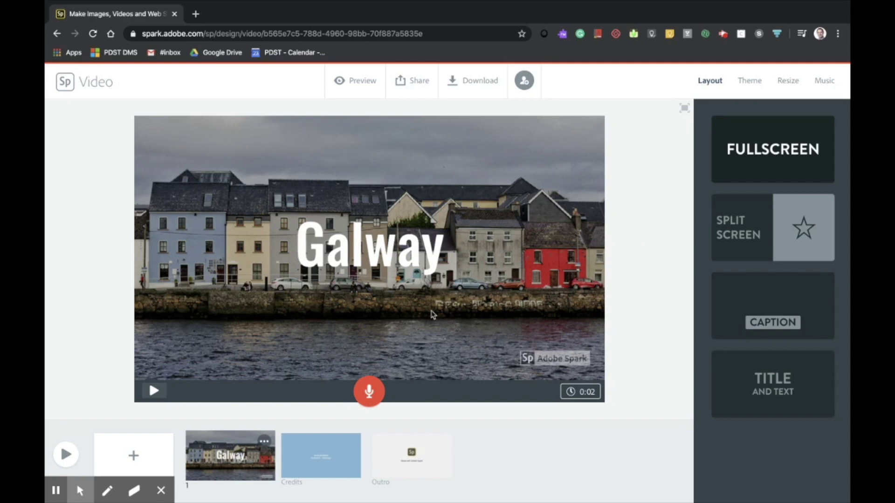
Step: Add a second slide with the Movie 3.MOV riverside clip trimmed to about 2 seconds
{"action": "left_click", "coordinate": [134, 456]}
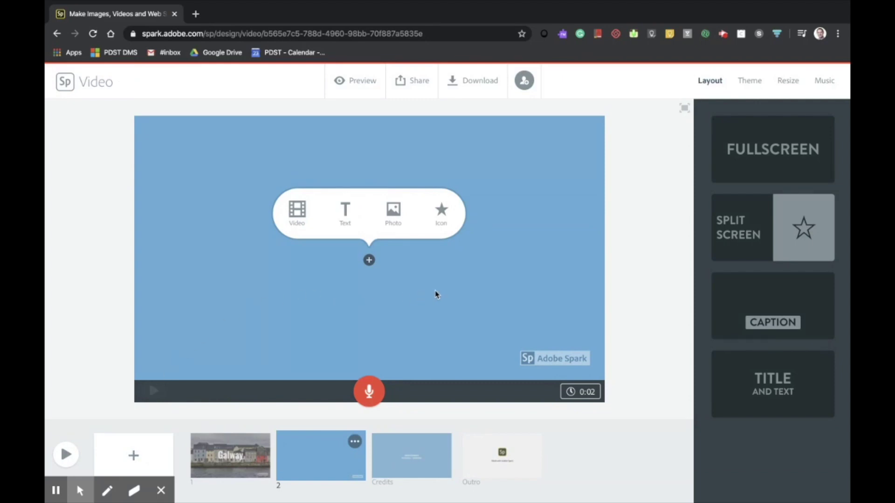
{"action": "left_click", "coordinate": [303, 222]}
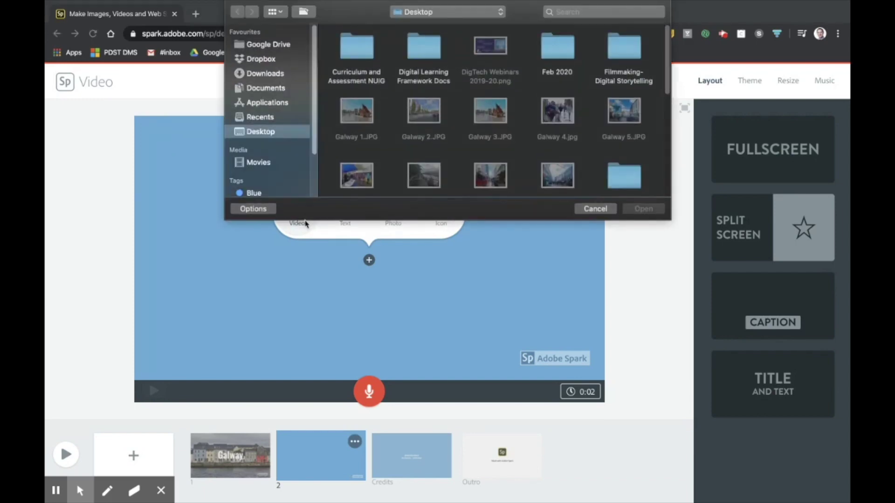
{"action": "scroll", "coordinate": [519, 177], "scroll_direction": "down", "scroll_amount": 5}
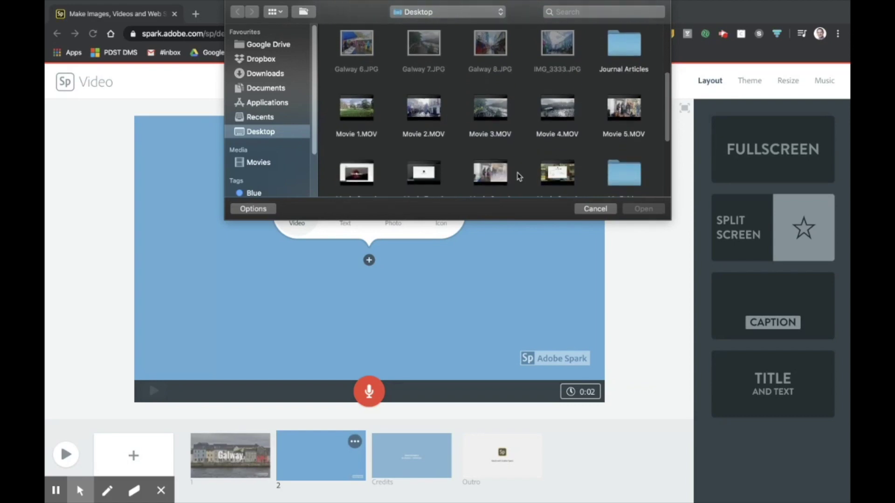
{"action": "left_click", "coordinate": [502, 121]}
{"action": "double_click", "coordinate": [502, 122]}
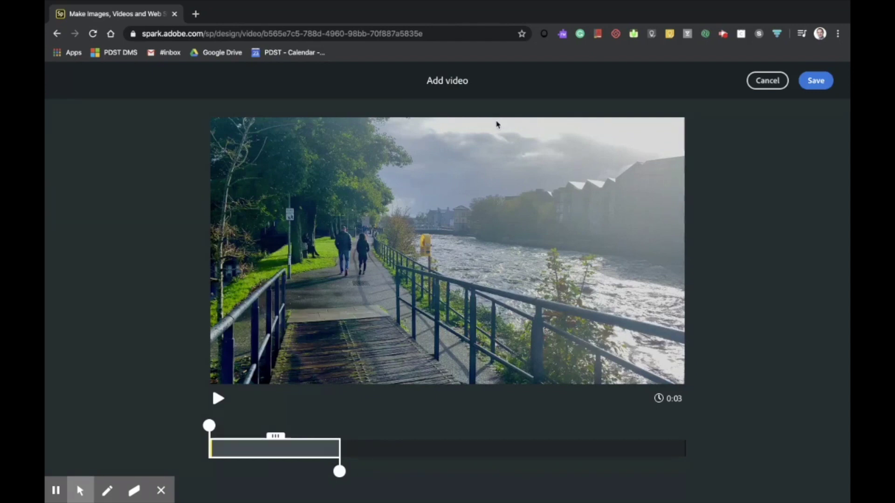
{"action": "left_click_drag", "start_coordinate": [340, 472], "coordinate": [343, 471]}
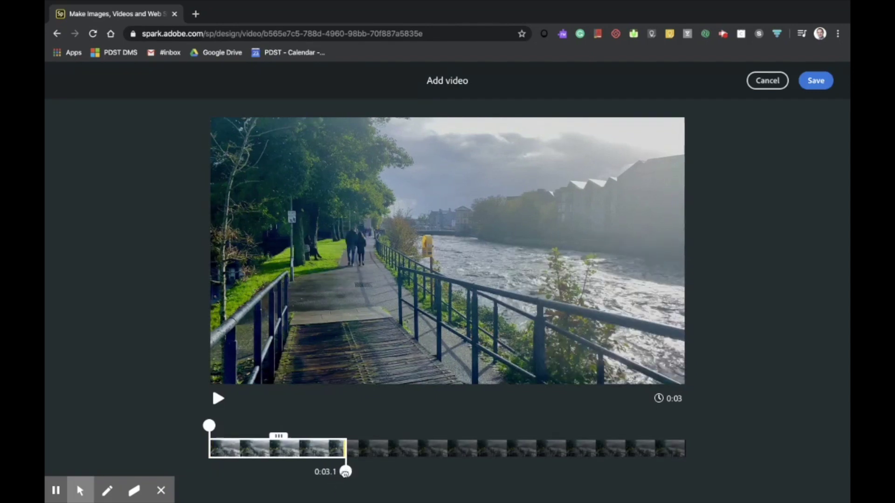
{"action": "left_click_drag", "start_coordinate": [210, 426], "coordinate": [257, 426]}
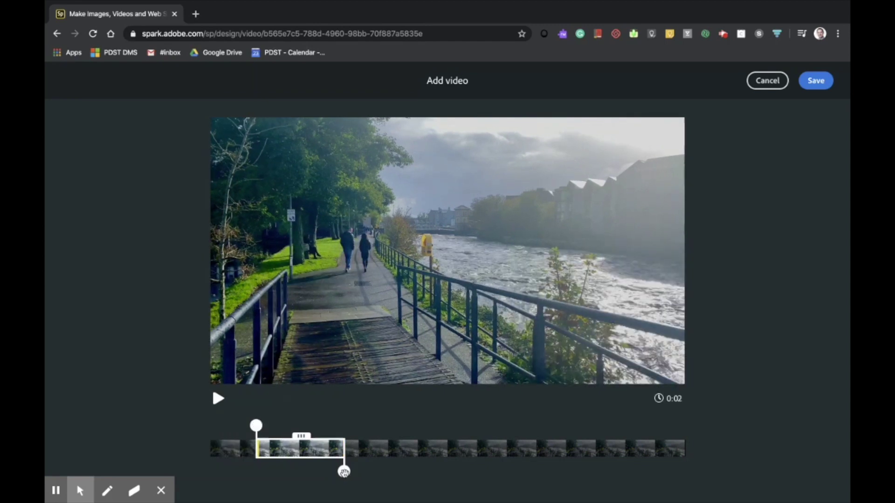
{"action": "left_click_drag", "start_coordinate": [344, 471], "coordinate": [366, 472]}
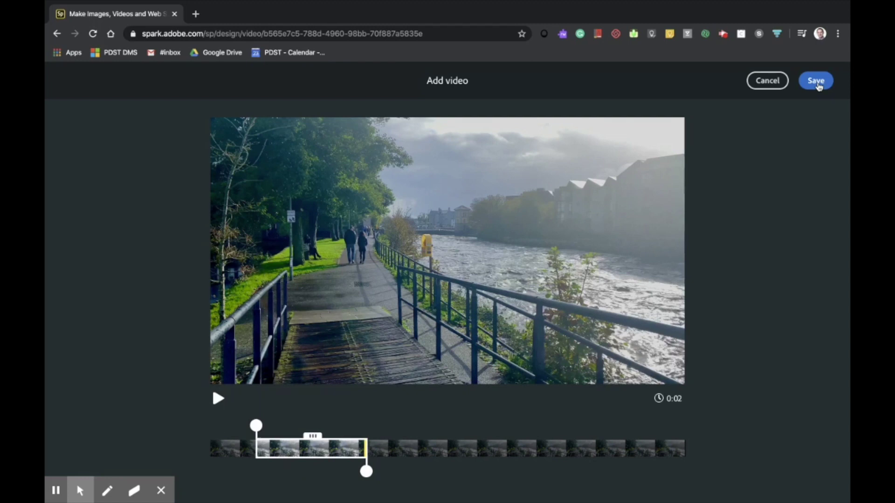
Step: Save the trimmed clip on slide 2 and switch the slide to the Caption layout
{"action": "left_click", "coordinate": [817, 83]}
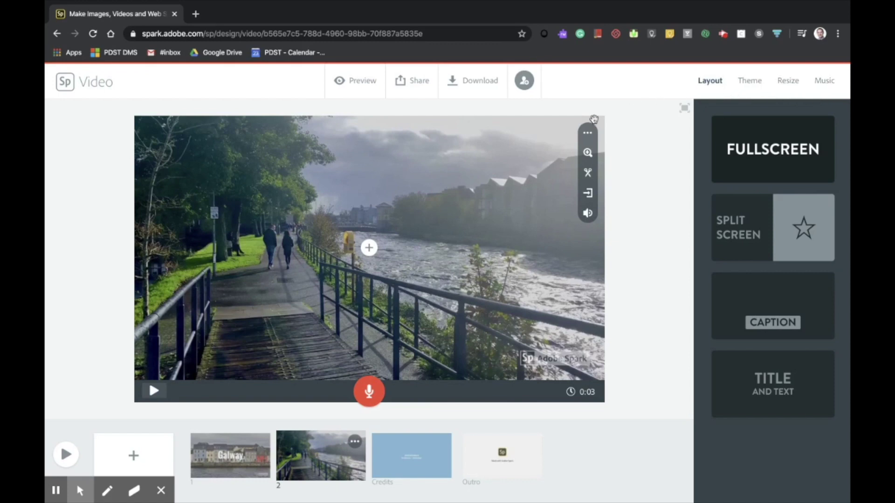
{"action": "left_click", "coordinate": [372, 255]}
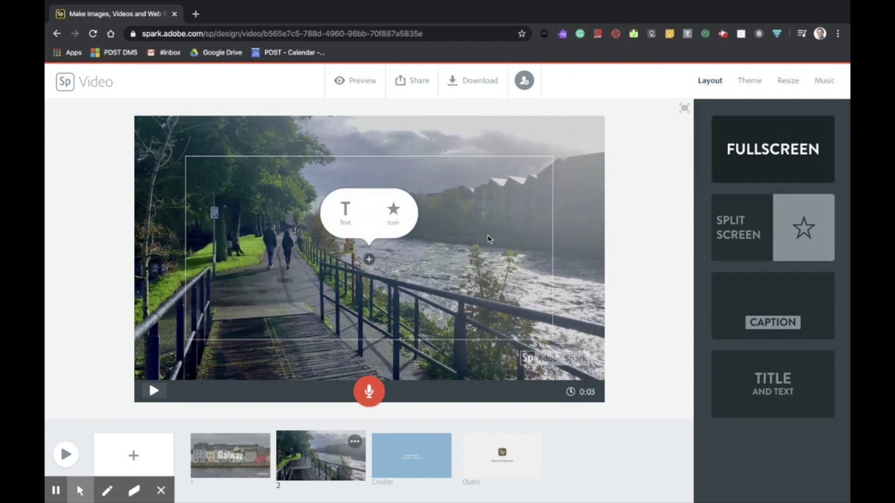
{"action": "left_click", "coordinate": [690, 191]}
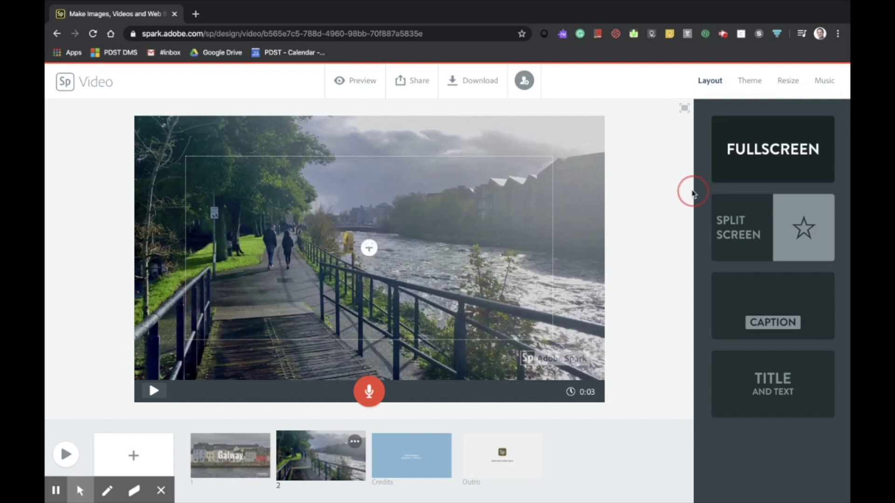
{"action": "left_click", "coordinate": [761, 313]}
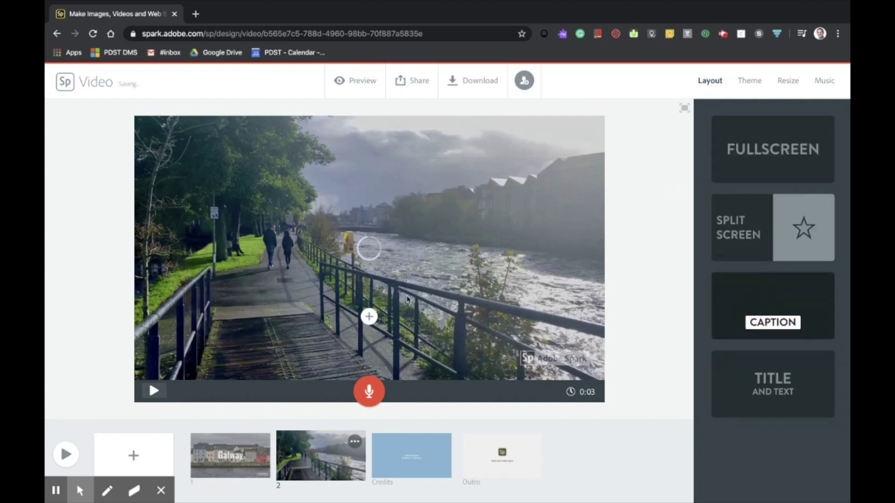
Step: Caption slide 2 'Galway is a coastal city.' in smaller, single-line text
{"action": "left_click", "coordinate": [370, 318]}
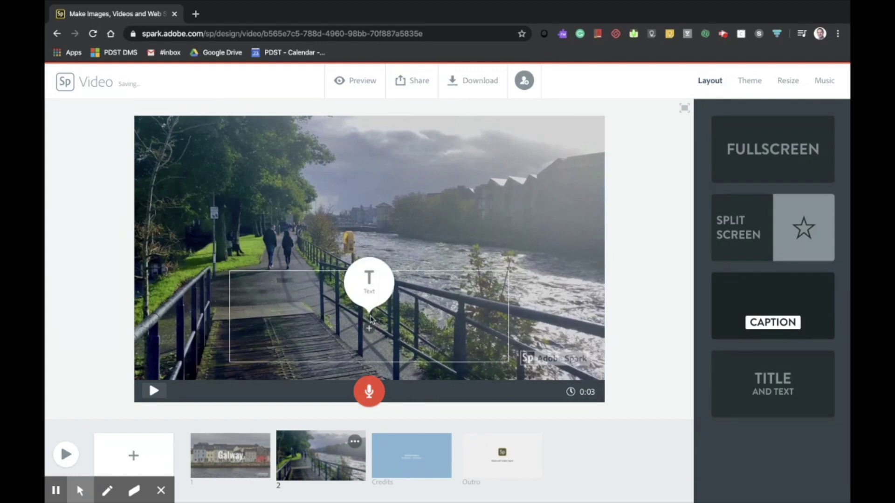
{"action": "left_click", "coordinate": [369, 281]}
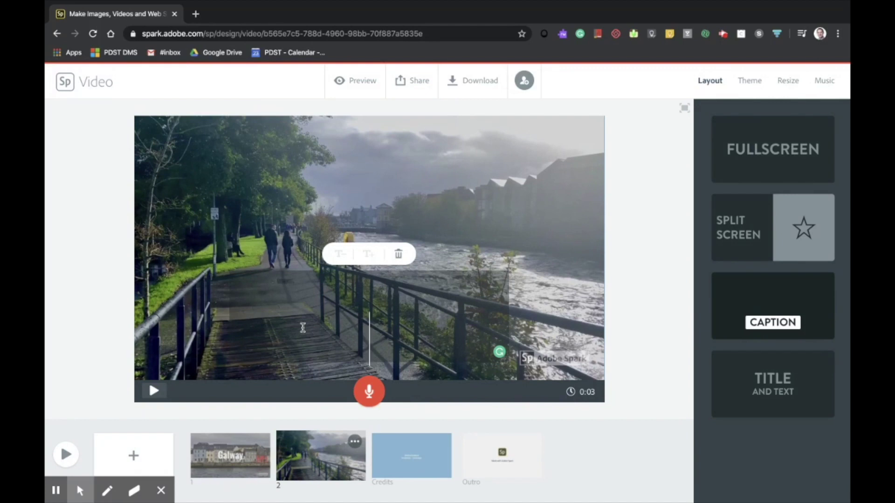
{"action": "type", "text": "Galway is a"}
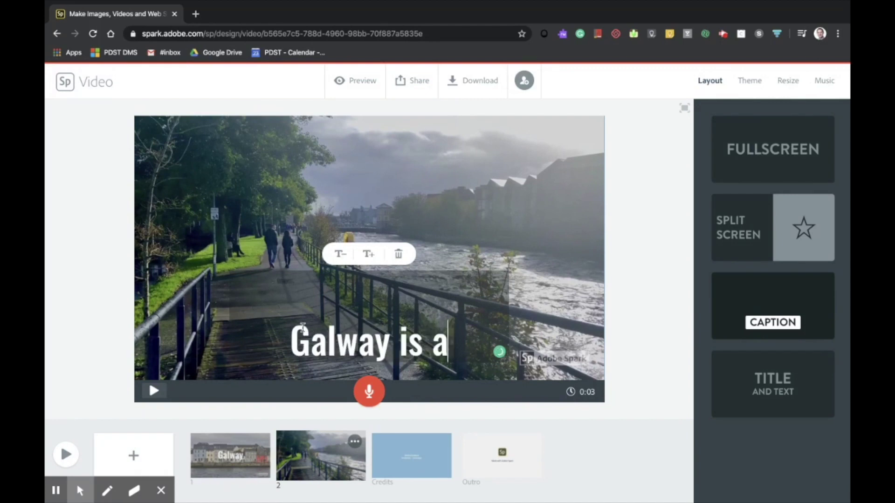
{"action": "type", "text": " coastal c"}
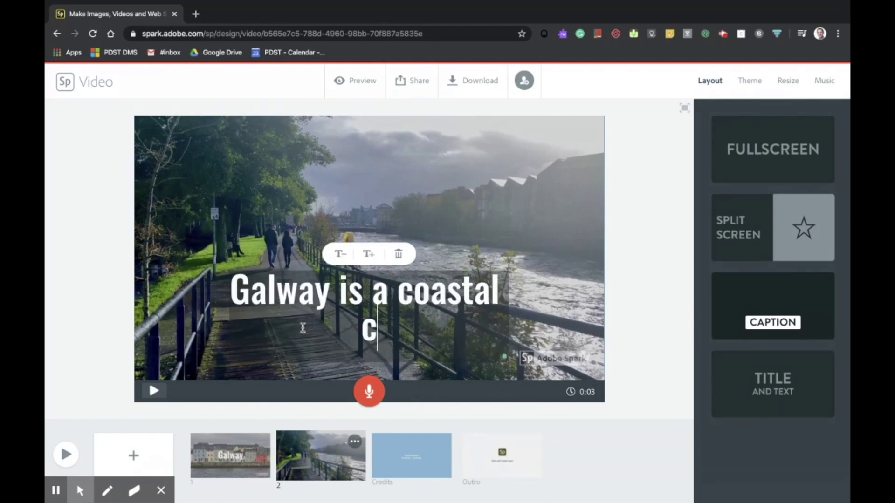
{"action": "type", "text": "ity."}
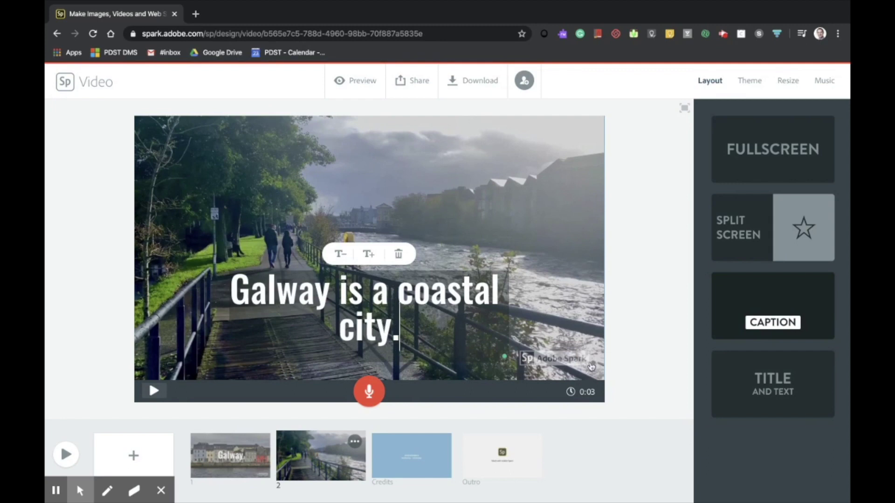
{"action": "left_click", "coordinate": [670, 333]}
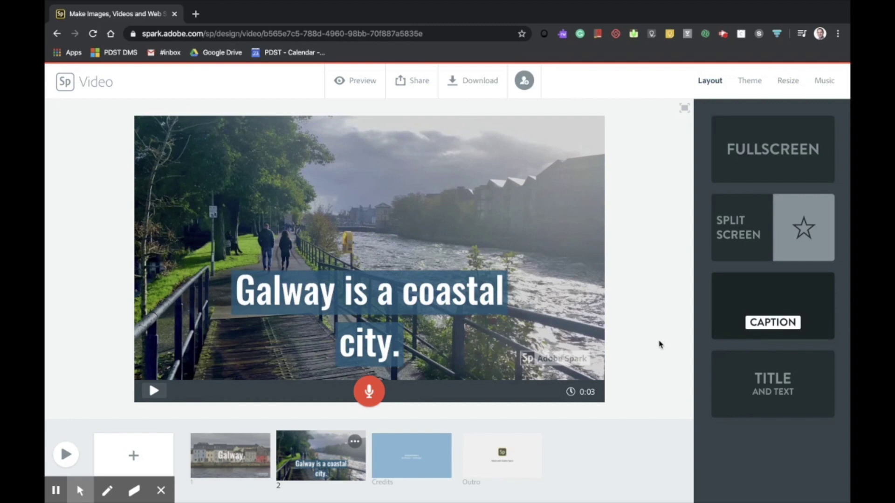
{"action": "left_click", "coordinate": [417, 292]}
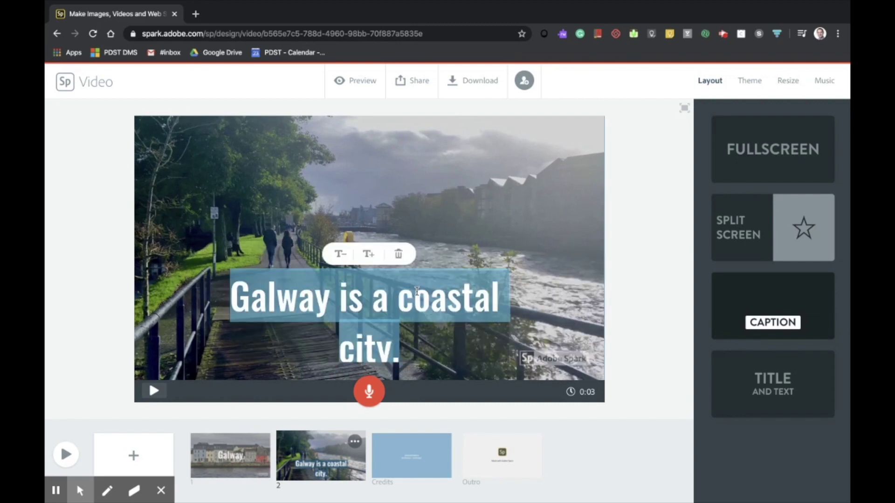
{"action": "left_click", "coordinate": [344, 256]}
{"action": "left_click", "coordinate": [654, 301]}
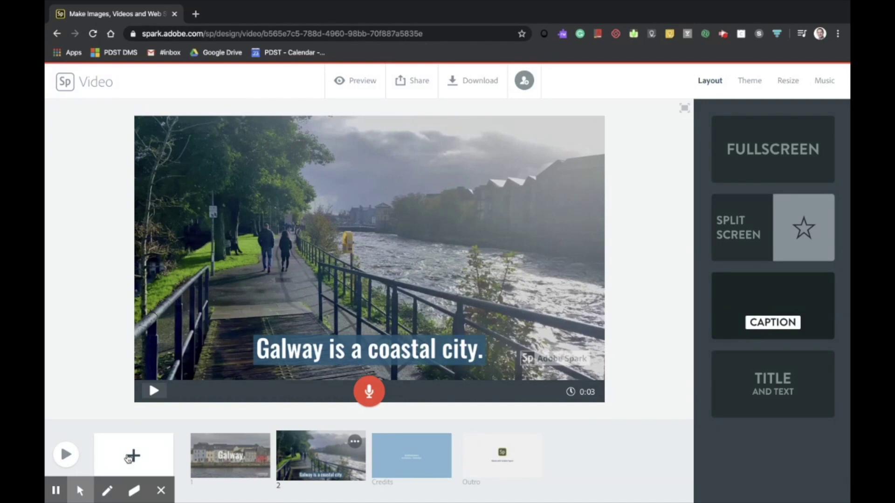
Step: Add a split-screen slide 3 with Galway 5.JPG uploaded from the Desktop in its left half
{"action": "left_click", "coordinate": [131, 457]}
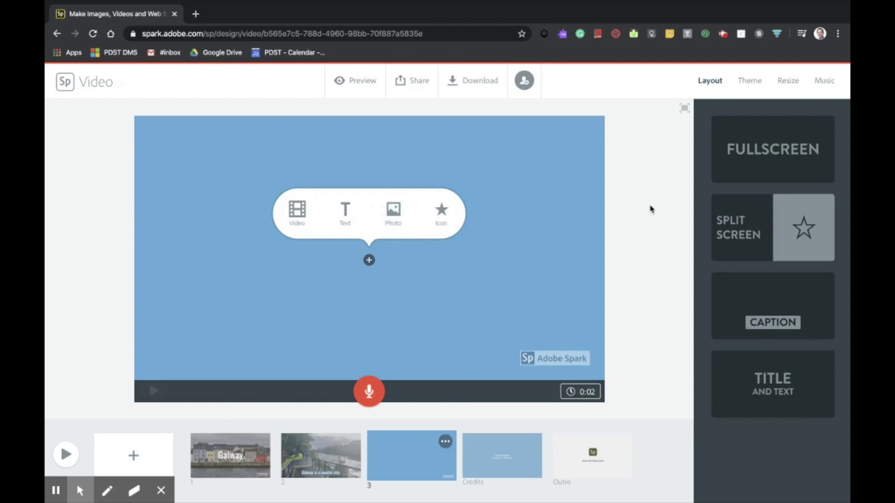
{"action": "left_click", "coordinate": [737, 228]}
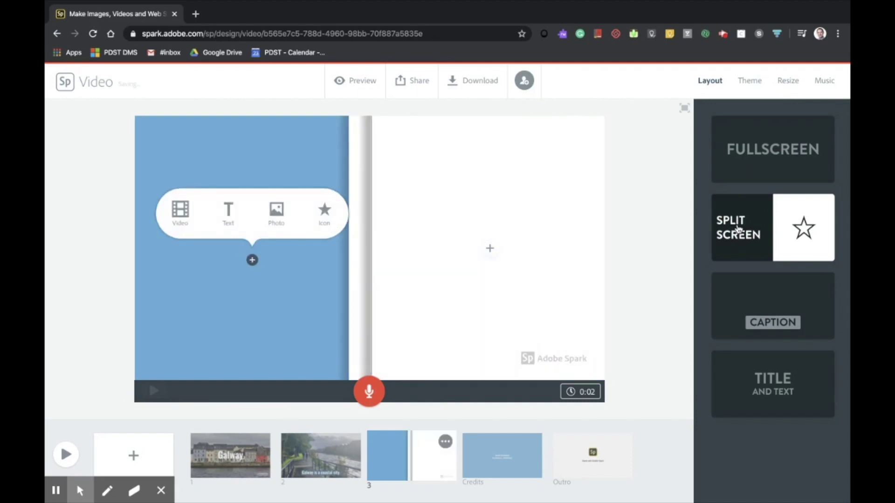
{"action": "left_click", "coordinate": [279, 215]}
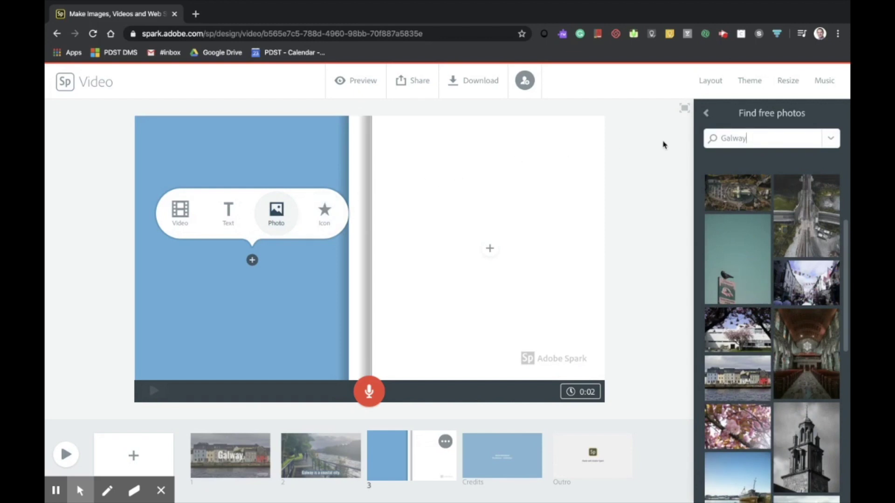
{"action": "left_click", "coordinate": [705, 113]}
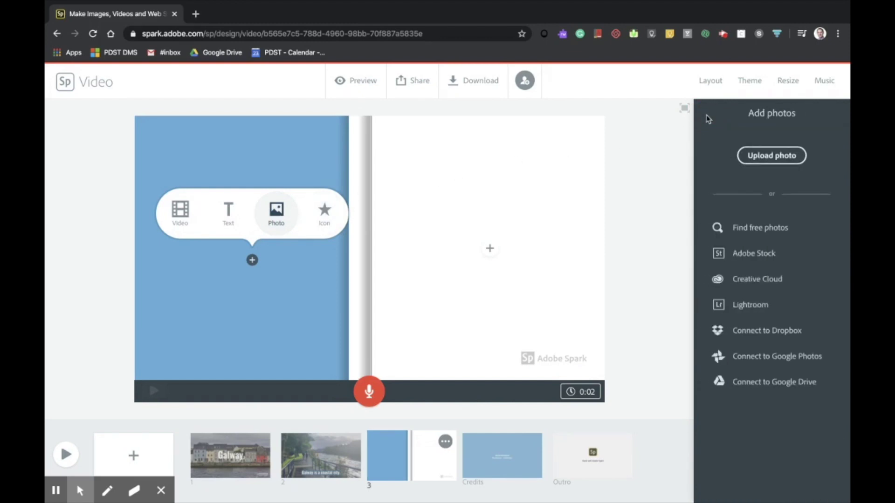
{"action": "left_click", "coordinate": [775, 158]}
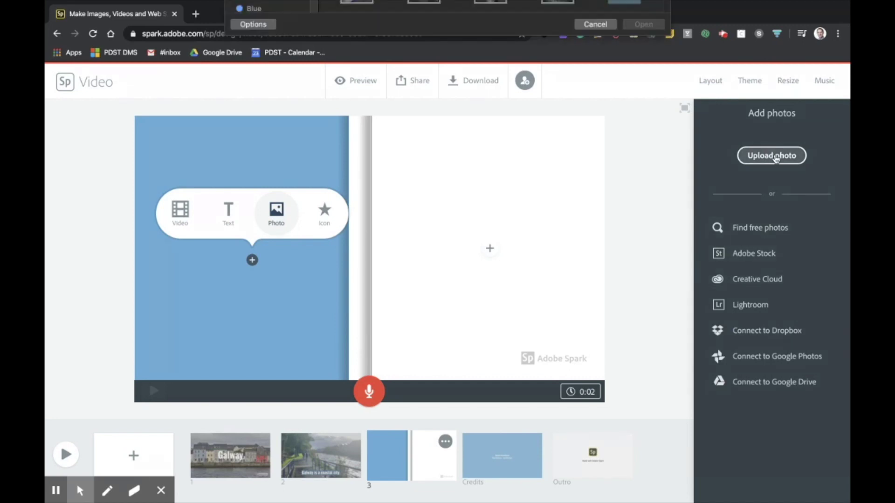
{"action": "scroll", "coordinate": [588, 140], "scroll_direction": "down", "scroll_amount": 2}
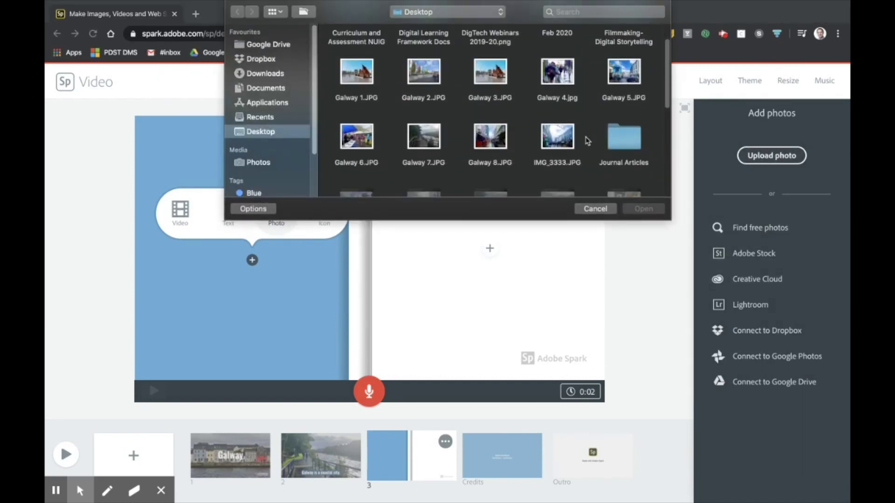
{"action": "double_click", "coordinate": [623, 79]}
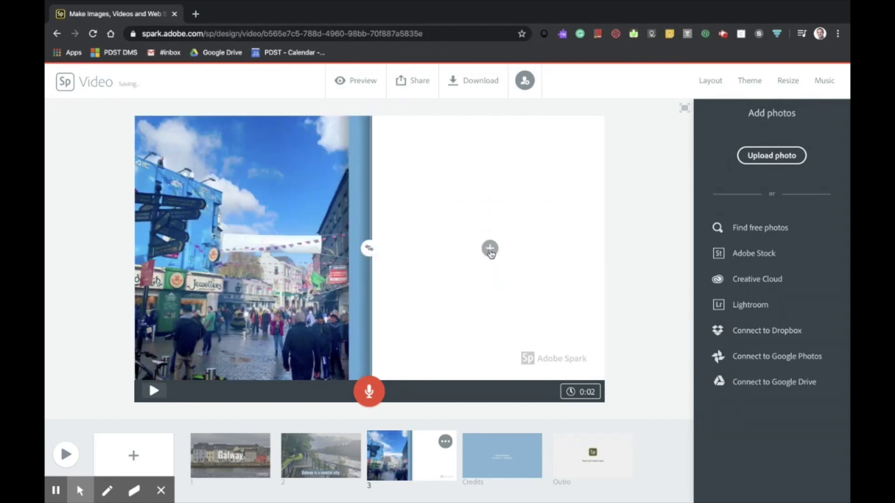
Step: Put 'Galway is a busy vibrant city in the west of Ireland.' in large text on the right half
{"action": "left_click", "coordinate": [490, 250]}
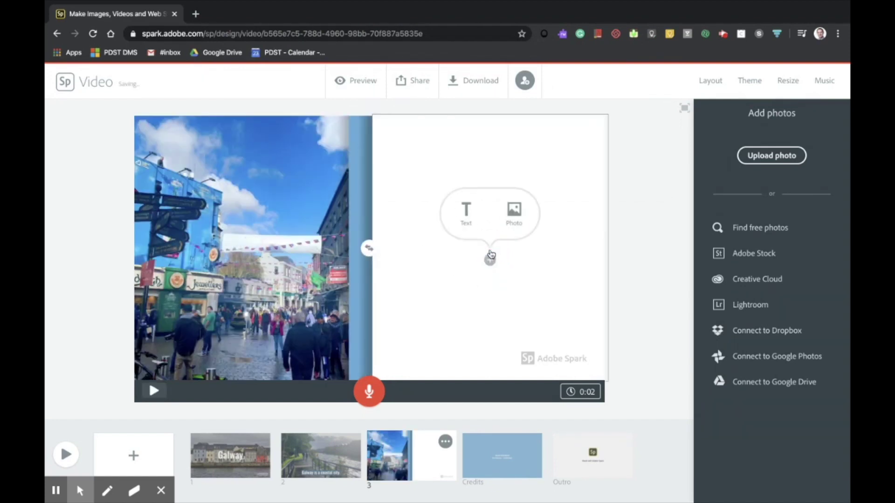
{"action": "left_click", "coordinate": [467, 215]}
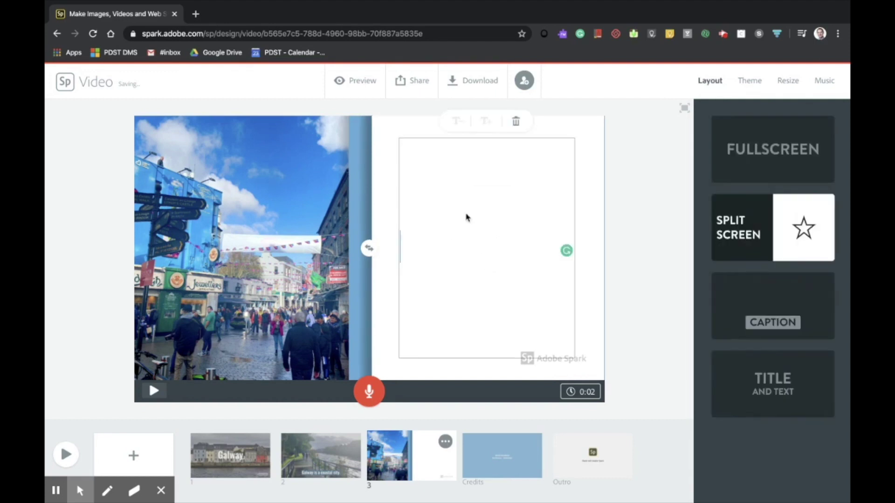
{"action": "type", "text": "Galway "}
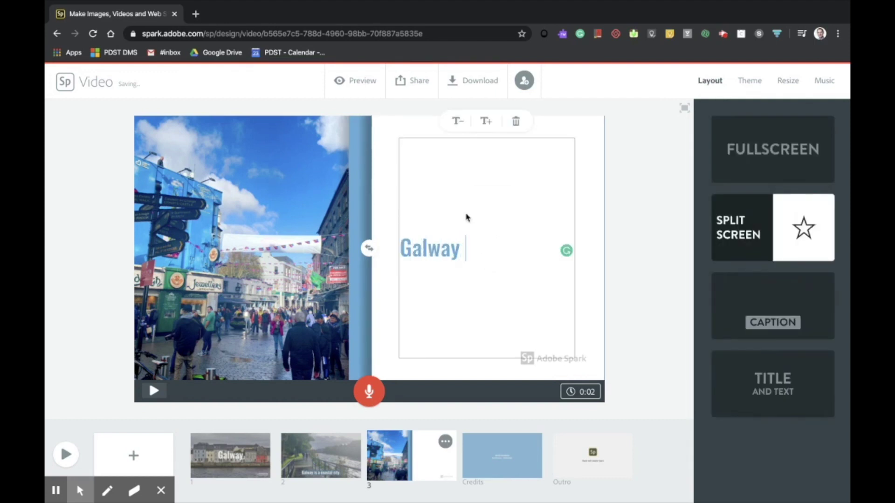
{"action": "type", "text": "is a bu"}
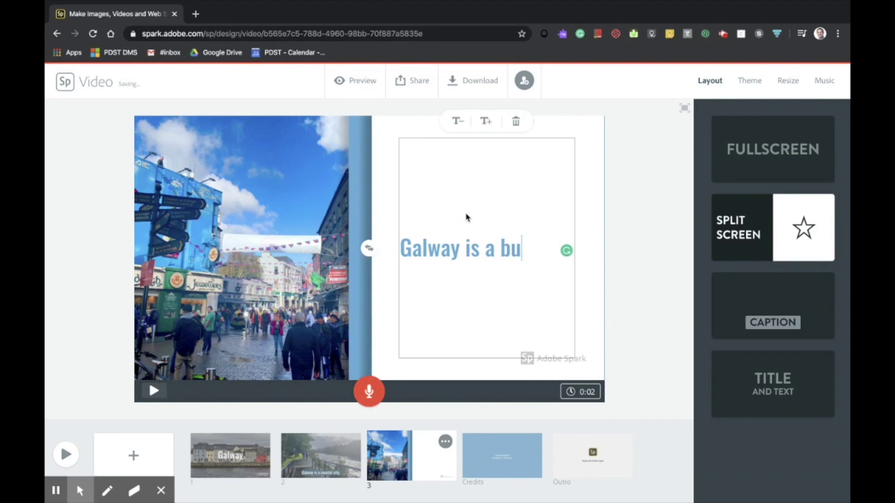
{"action": "type", "text": "sy vibran"}
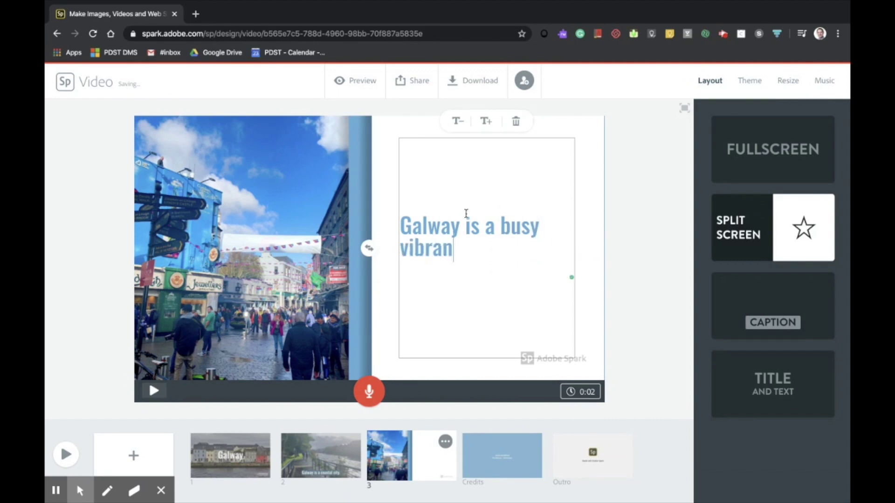
{"action": "type", "text": "t city in t"}
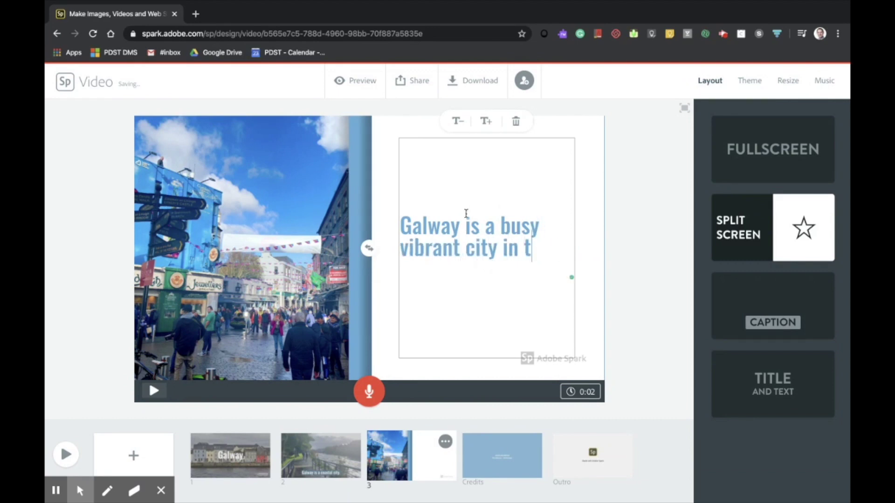
{"action": "type", "text": "he west of Irel"}
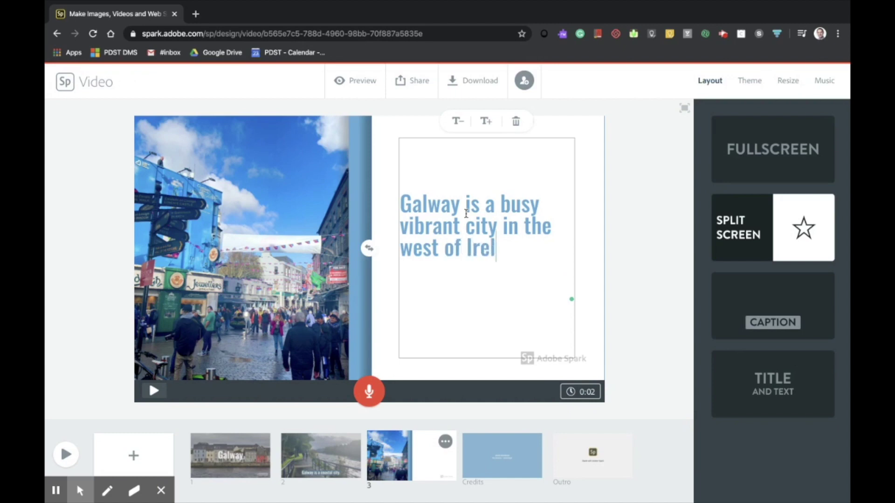
{"action": "type", "text": "and."}
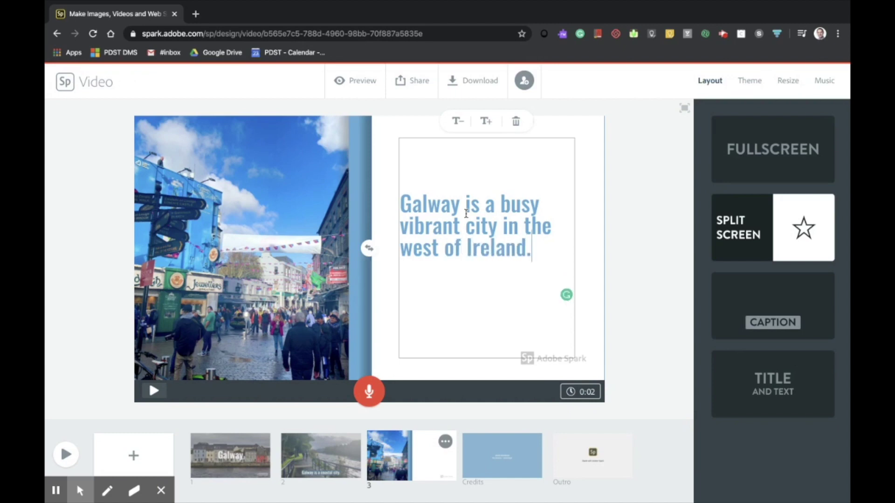
{"action": "left_click", "coordinate": [486, 122]}
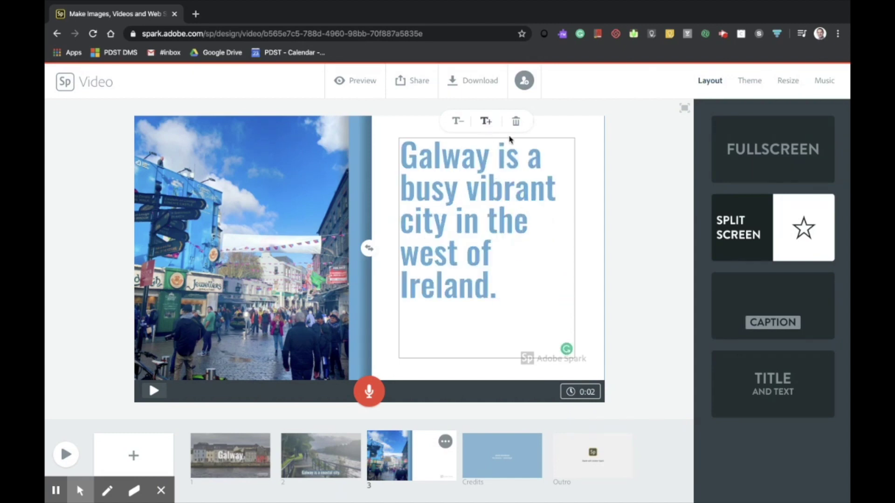
{"action": "left_click", "coordinate": [612, 205]}
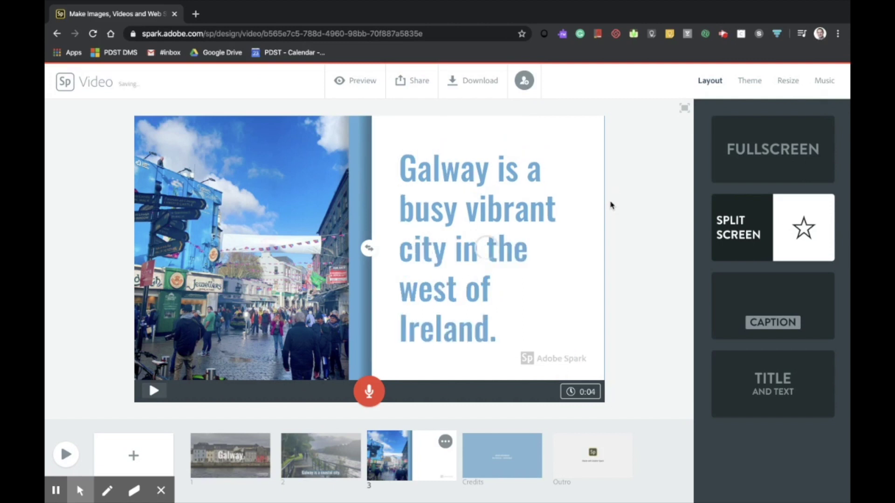
Step: Set slide 3's duration to 0:03
{"action": "left_click", "coordinate": [581, 395]}
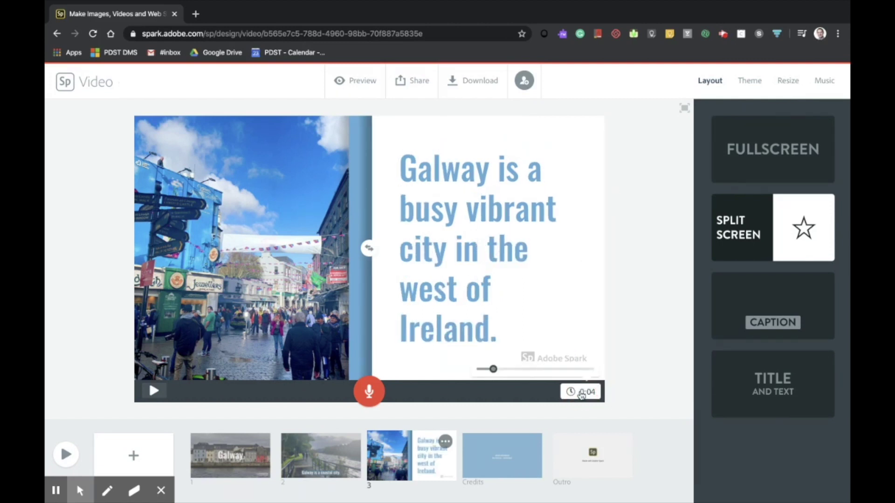
{"action": "left_click", "coordinate": [493, 370]}
{"action": "left_click_drag", "start_coordinate": [493, 370], "coordinate": [490, 370]}
{"action": "left_click", "coordinate": [632, 340]}
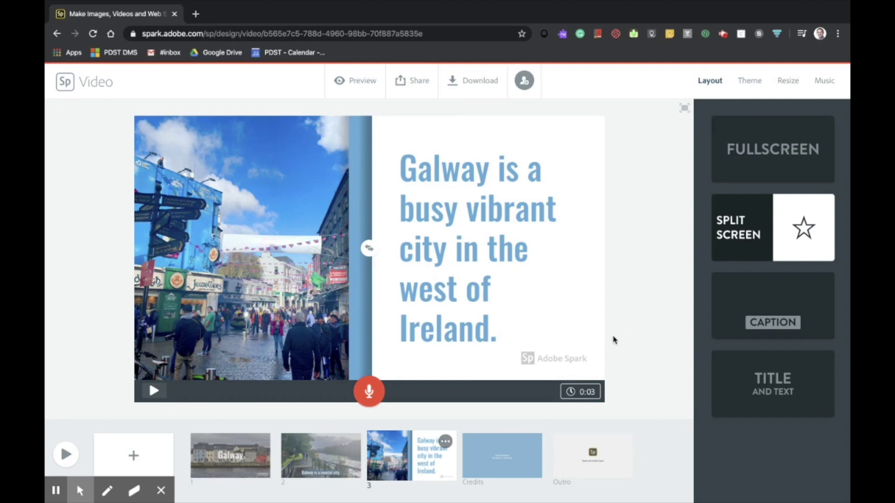
Step: Add slide 4 showing the domed building icon from a 'Cathedral' icon search
{"action": "left_click", "coordinate": [135, 456]}
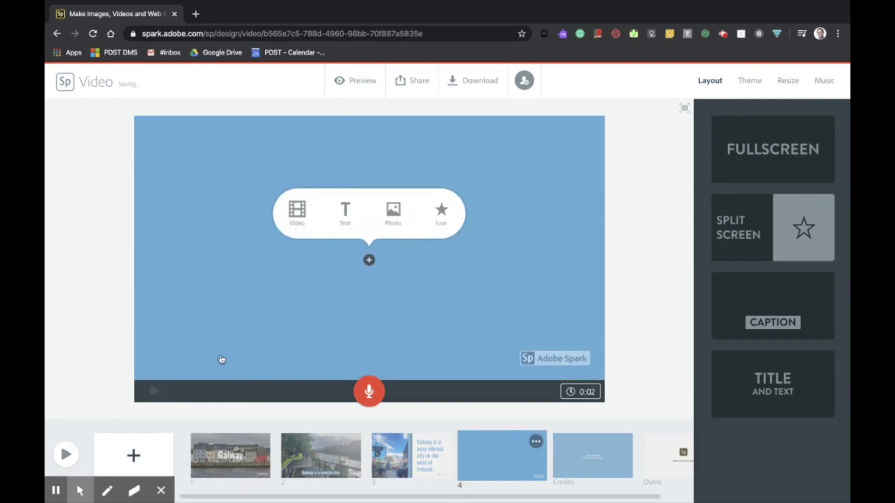
{"action": "left_click", "coordinate": [442, 212]}
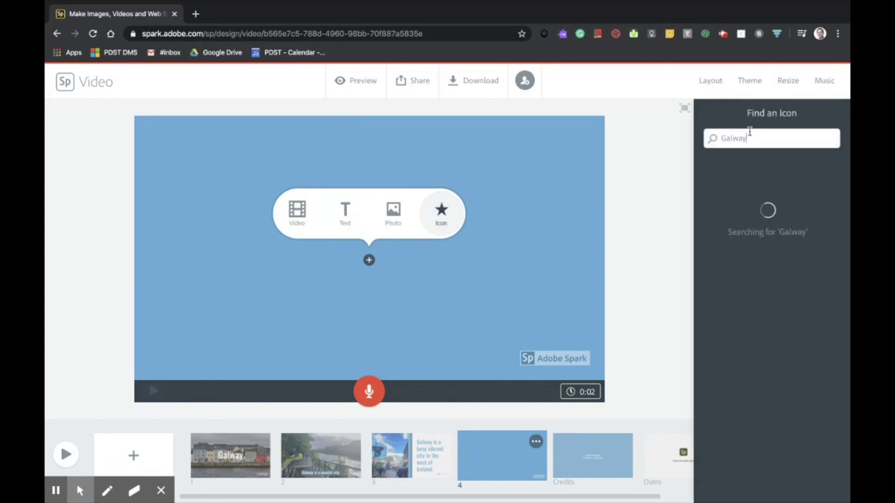
{"action": "left_click_drag", "start_coordinate": [759, 137], "coordinate": [711, 140]}
{"action": "key", "text": "BackSpace"}
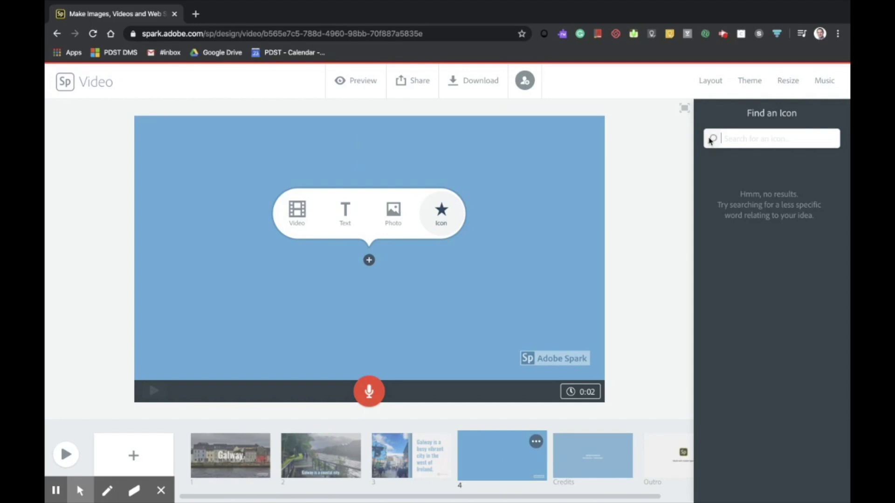
{"action": "type", "text": "Cathedral"}
{"action": "key", "text": "Return"}
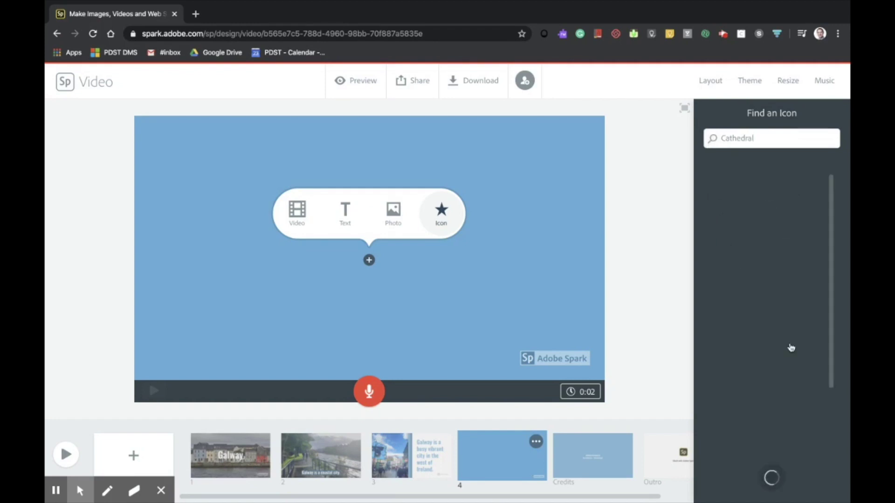
{"action": "scroll", "coordinate": [791, 347], "scroll_direction": "down", "scroll_amount": 3}
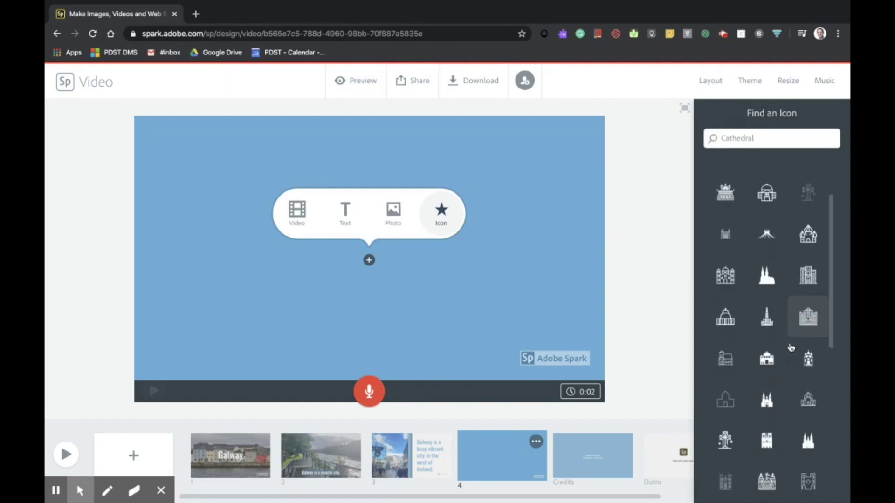
{"action": "scroll", "coordinate": [791, 347], "scroll_direction": "down", "scroll_amount": 2}
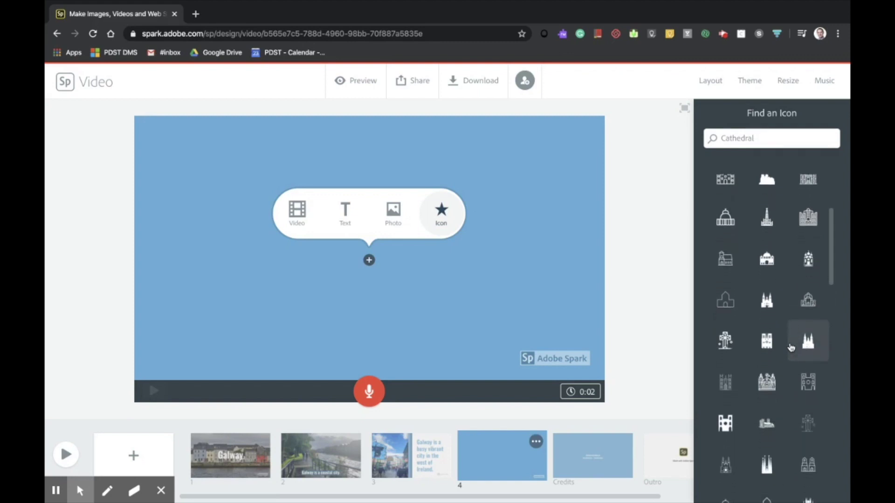
{"action": "scroll", "coordinate": [791, 348], "scroll_direction": "up", "scroll_amount": 4}
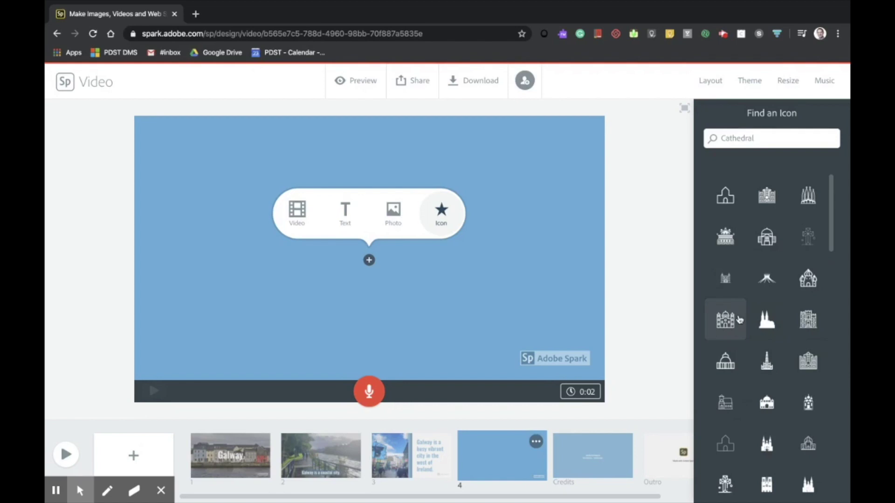
{"action": "left_click", "coordinate": [766, 239]}
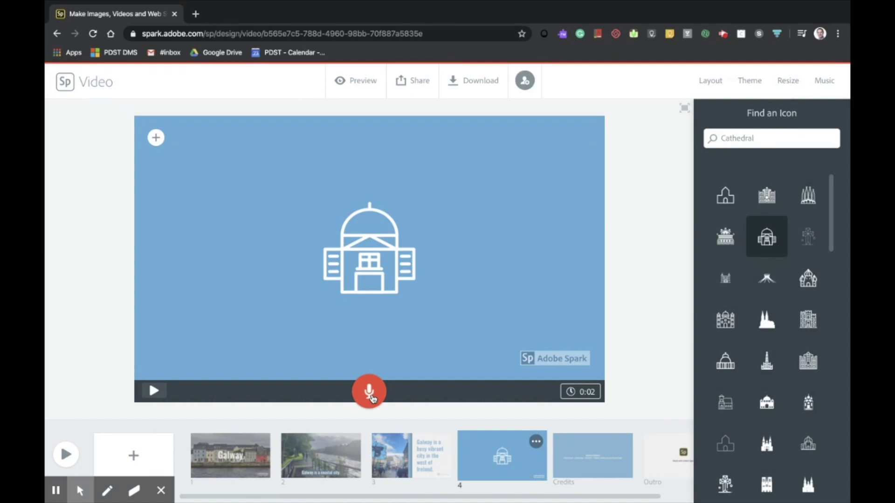
Step: Record four-second voice narration on the icon slide (slide 4), then on slide 3
{"action": "left_click_drag", "start_coordinate": [372, 398], "coordinate": [373, 398]}
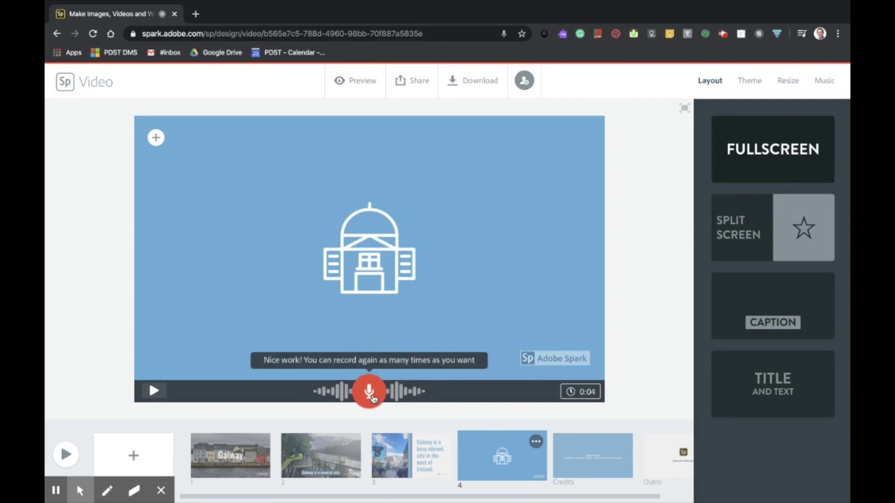
{"action": "left_click", "coordinate": [396, 467]}
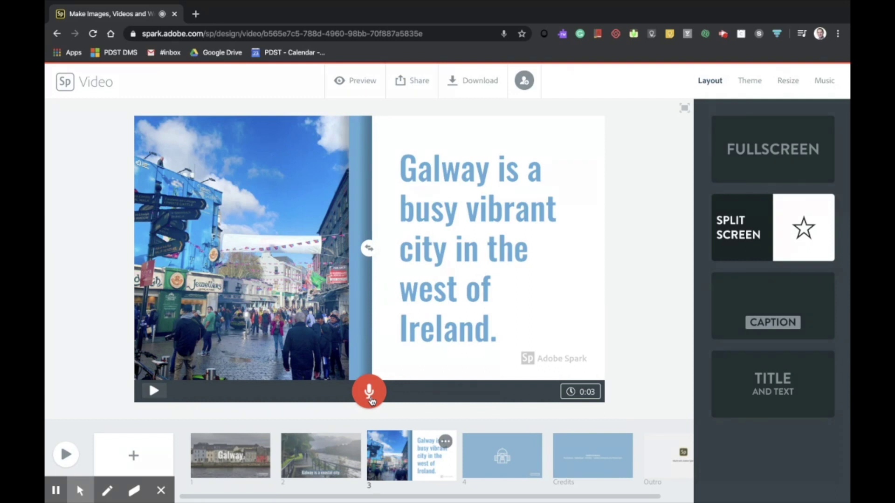
{"action": "left_click_drag", "start_coordinate": [371, 401], "coordinate": [371, 401]}
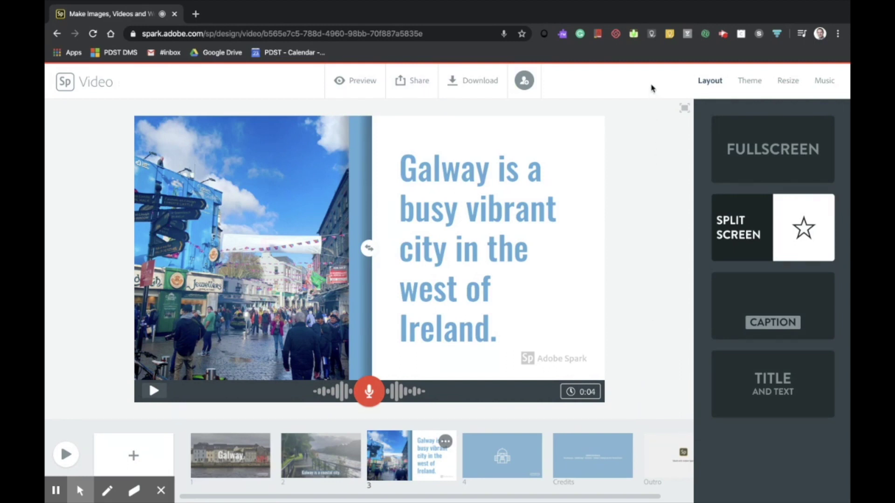
Step: Apply the Sage theme with its fourth colour scheme to the whole video
{"action": "left_click", "coordinate": [752, 81]}
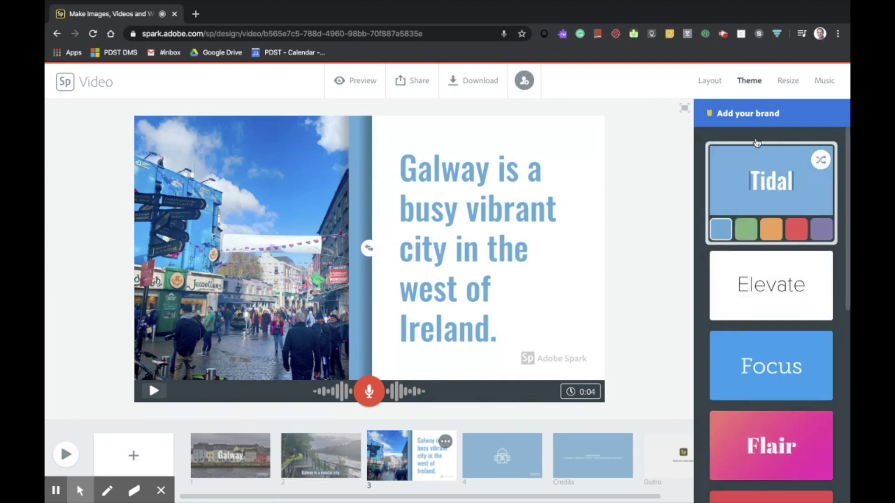
{"action": "scroll", "coordinate": [759, 196], "scroll_direction": "down", "scroll_amount": 3}
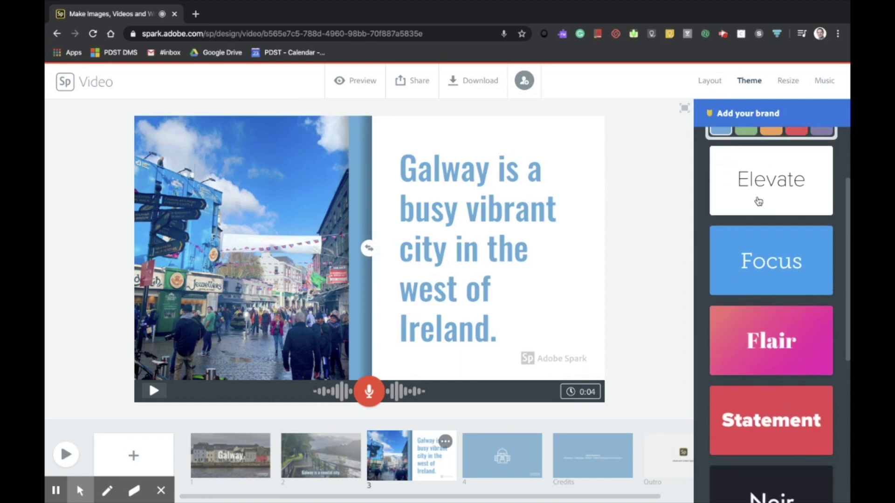
{"action": "scroll", "coordinate": [759, 202], "scroll_direction": "down", "scroll_amount": 6}
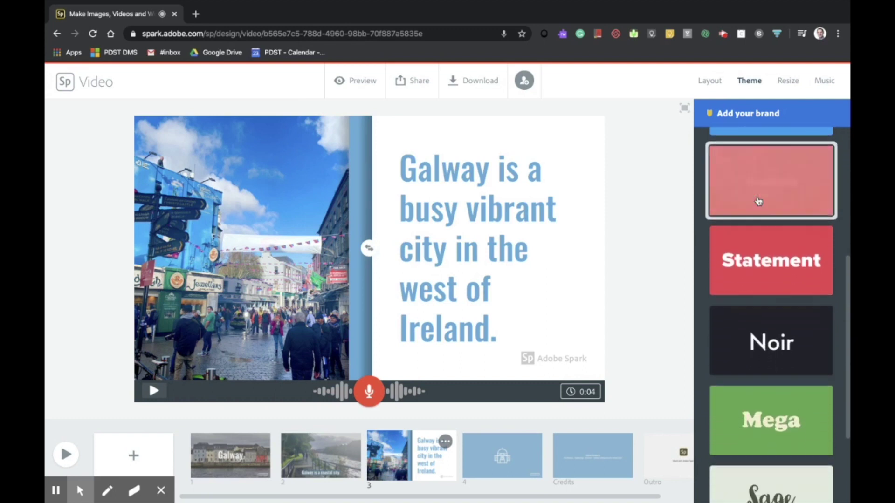
{"action": "scroll", "coordinate": [760, 224], "scroll_direction": "down", "scroll_amount": 1}
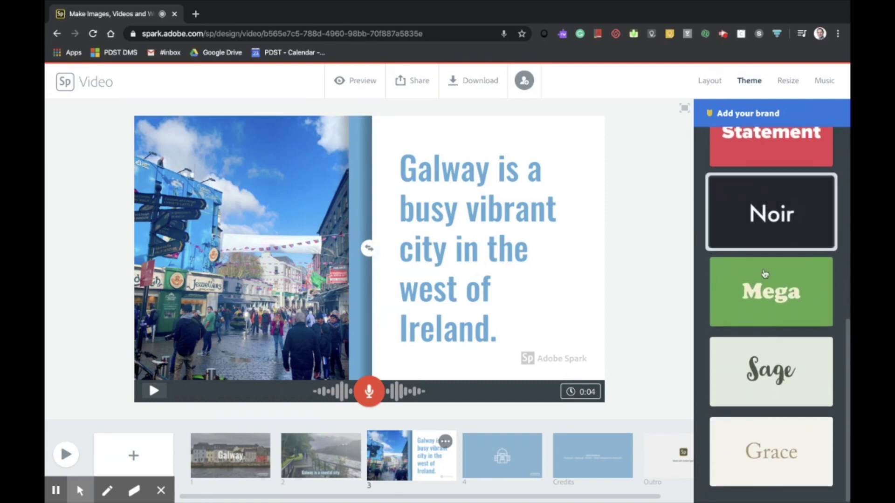
{"action": "left_click", "coordinate": [780, 372]}
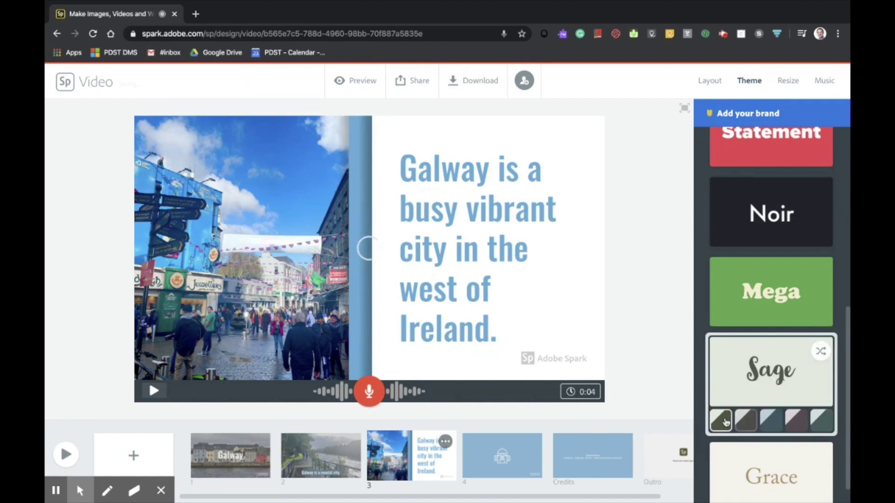
{"action": "left_click", "coordinate": [792, 421]}
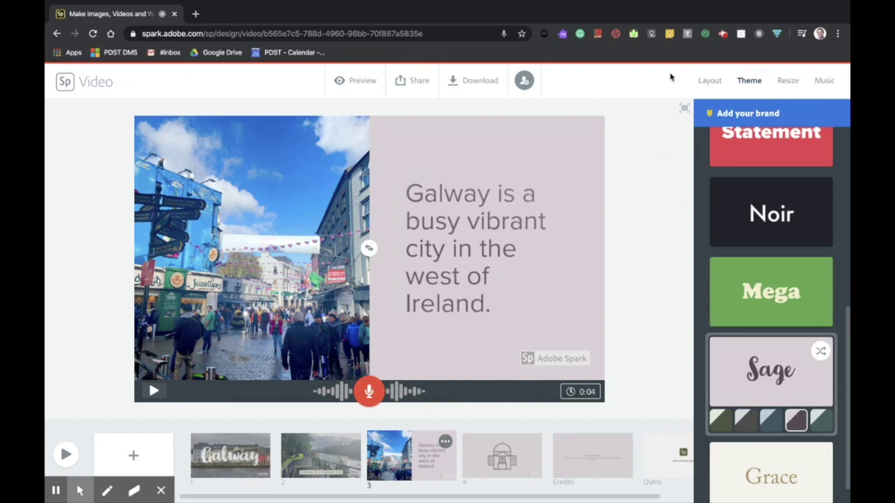
Step: Lower the background music volume and swap the track to Whistle Away after previewing it
{"action": "left_click", "coordinate": [828, 84]}
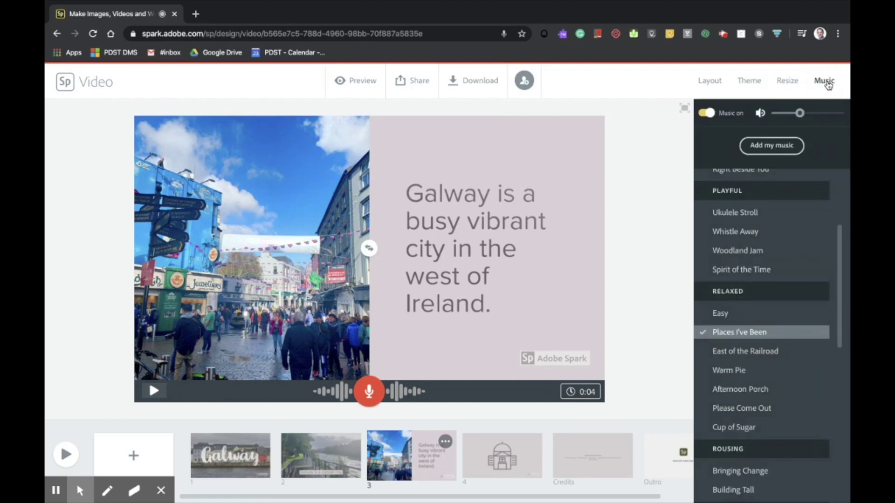
{"action": "left_click", "coordinate": [706, 113]}
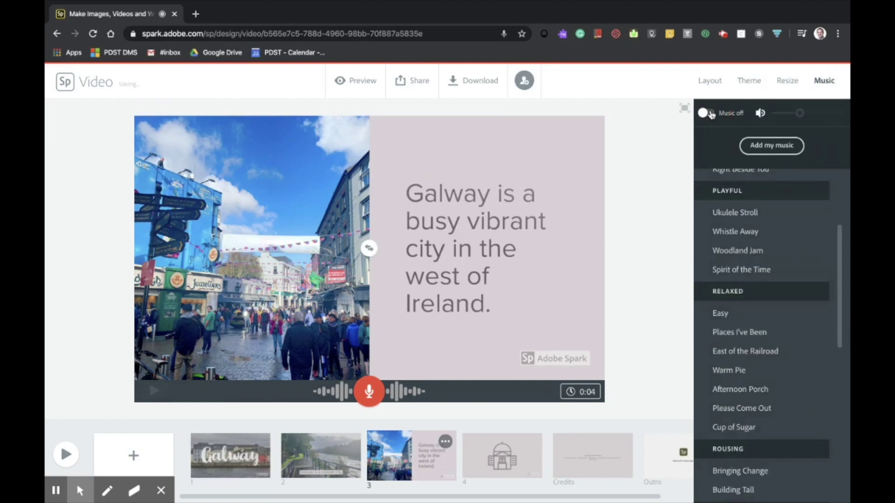
{"action": "left_click", "coordinate": [705, 113]}
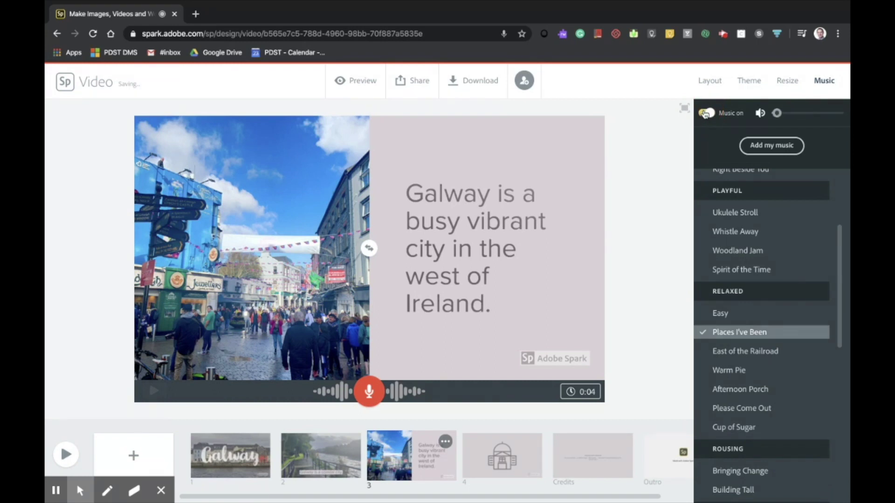
{"action": "mouse_move", "coordinate": [779, 117]}
{"action": "left_mouse_down"}
{"action": "mouse_move", "coordinate": [813, 116]}
{"action": "mouse_move", "coordinate": [782, 117]}
{"action": "left_mouse_up"}
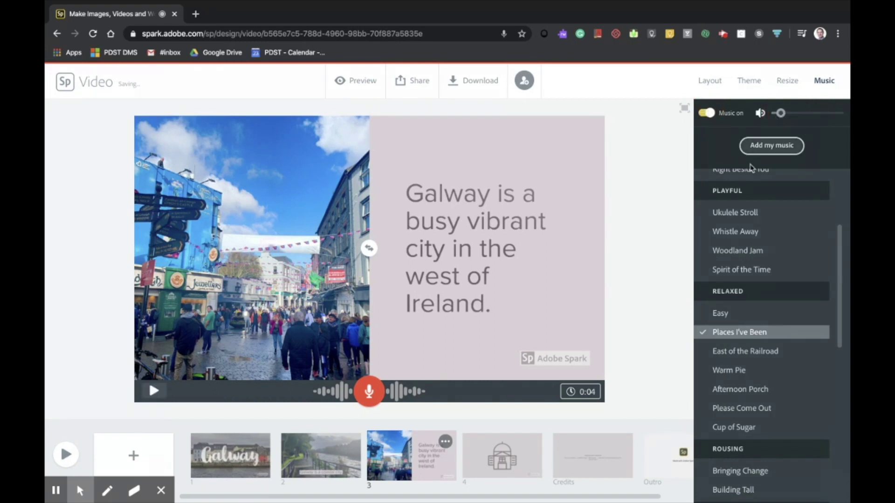
{"action": "left_click", "coordinate": [703, 233]}
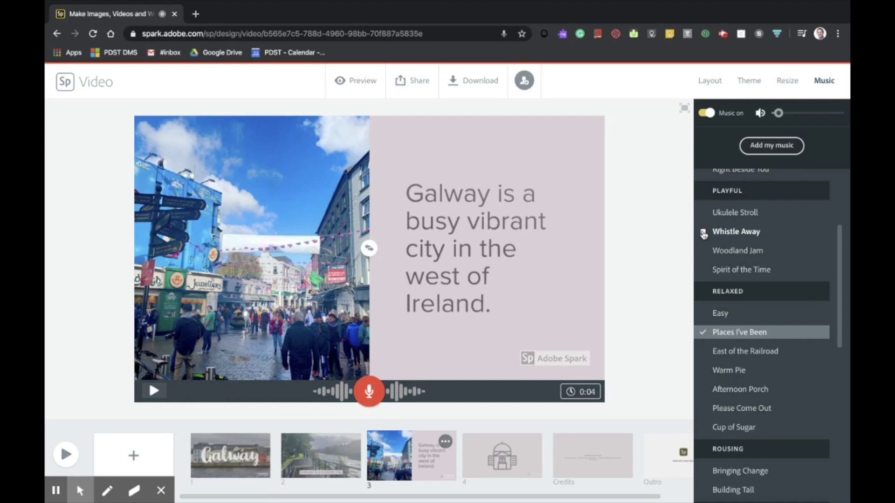
{"action": "left_click", "coordinate": [704, 234]}
{"action": "left_click", "coordinate": [741, 232]}
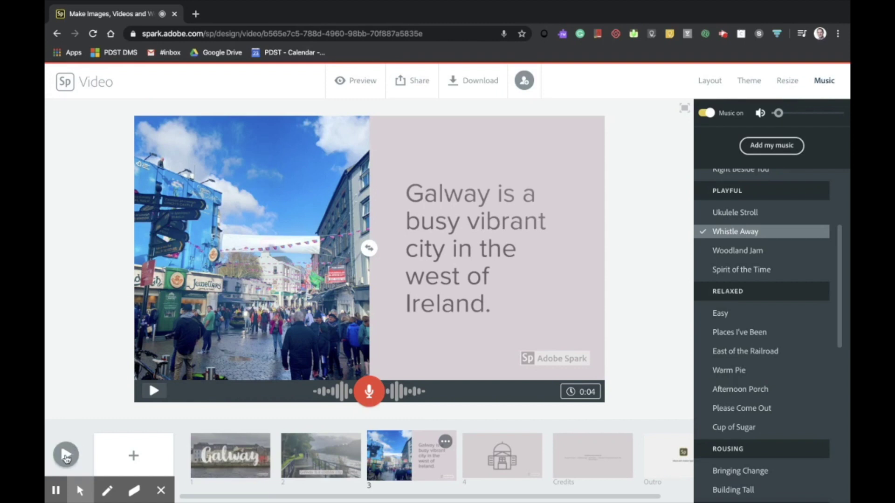
Step: Play the finished 0:17 Galway video through in the full preview player
{"action": "left_click", "coordinate": [66, 455]}
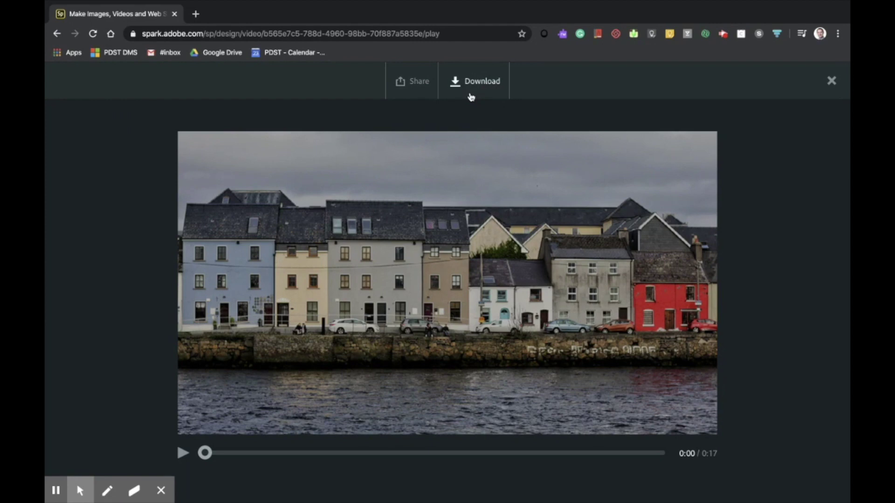
Step: View the Invite to Galway dialog, close it without inviting, and bring back the Share options
{"action": "left_click", "coordinate": [415, 95]}
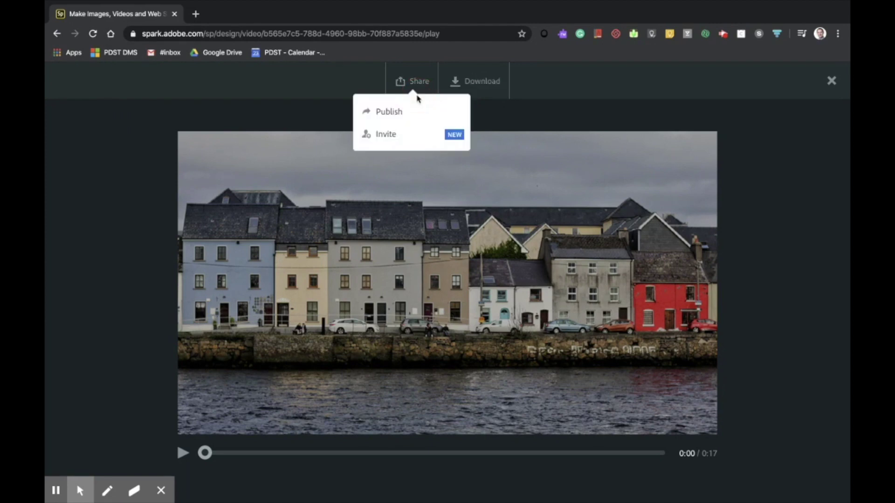
{"action": "left_click", "coordinate": [410, 138]}
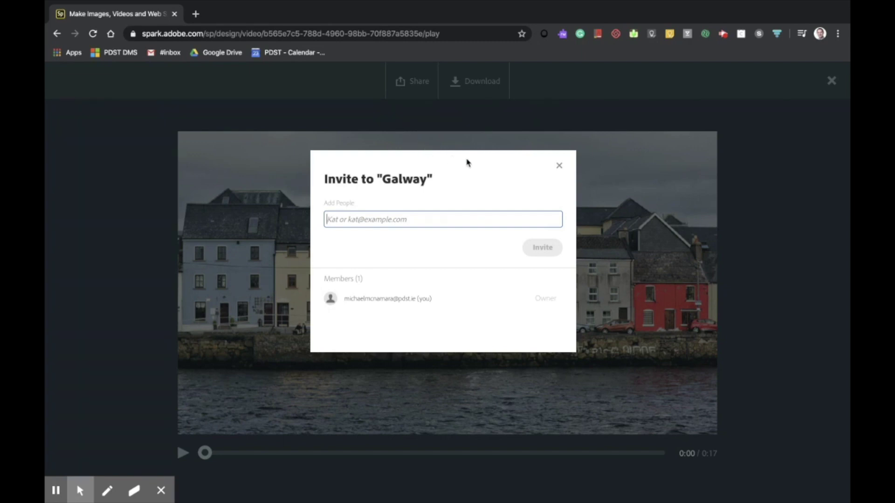
{"action": "left_click", "coordinate": [559, 166]}
{"action": "left_click", "coordinate": [412, 81]}
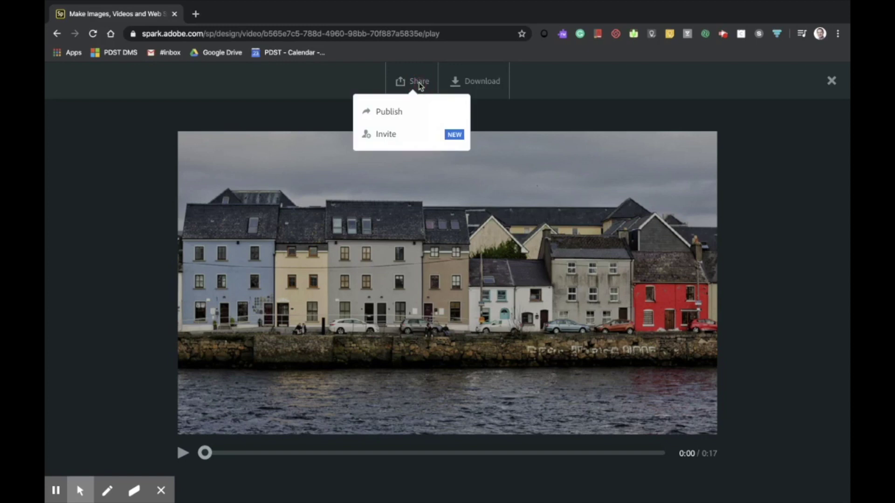
Step: Publish as 'Galway' under Education with Author and Get noticed off, creating the link
{"action": "left_click", "coordinate": [409, 117]}
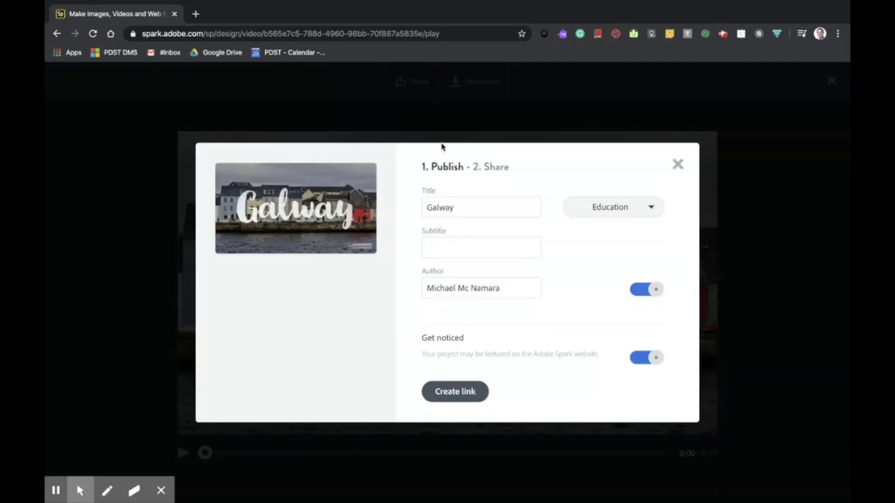
{"action": "left_click", "coordinate": [456, 208]}
{"action": "left_click", "coordinate": [635, 206]}
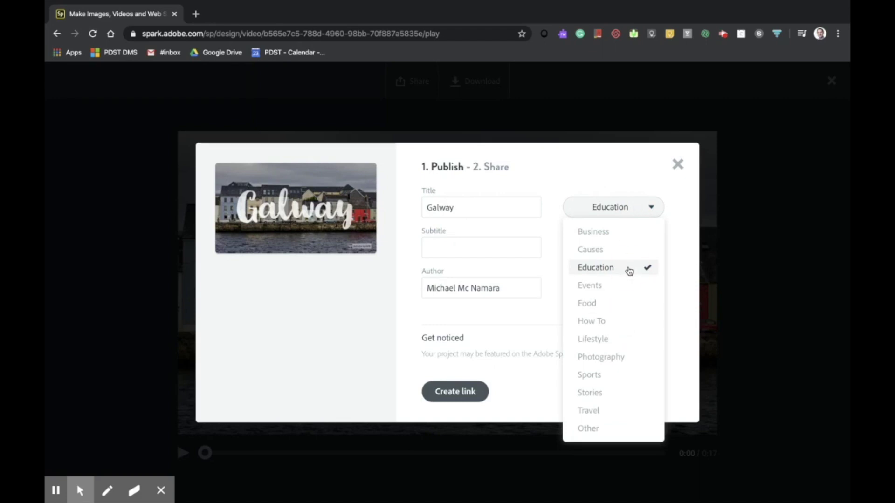
{"action": "left_click", "coordinate": [626, 269]}
{"action": "left_click", "coordinate": [644, 291]}
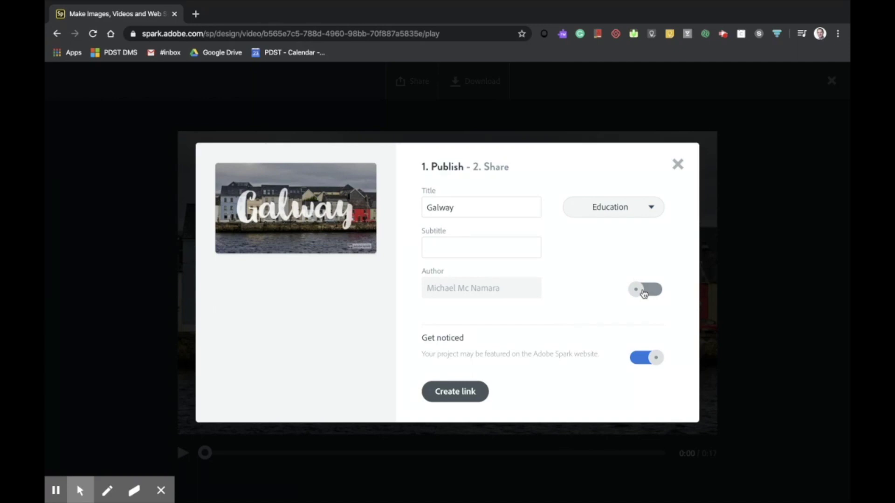
{"action": "left_click", "coordinate": [645, 361]}
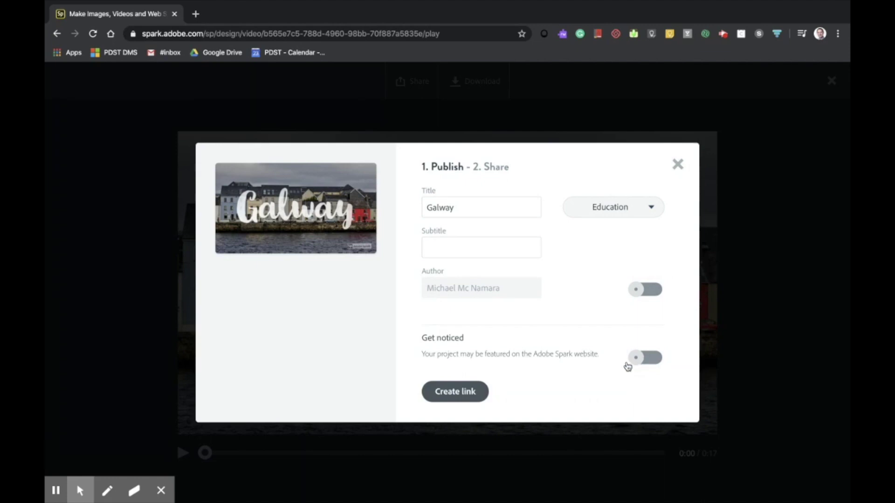
{"action": "left_click", "coordinate": [459, 398]}
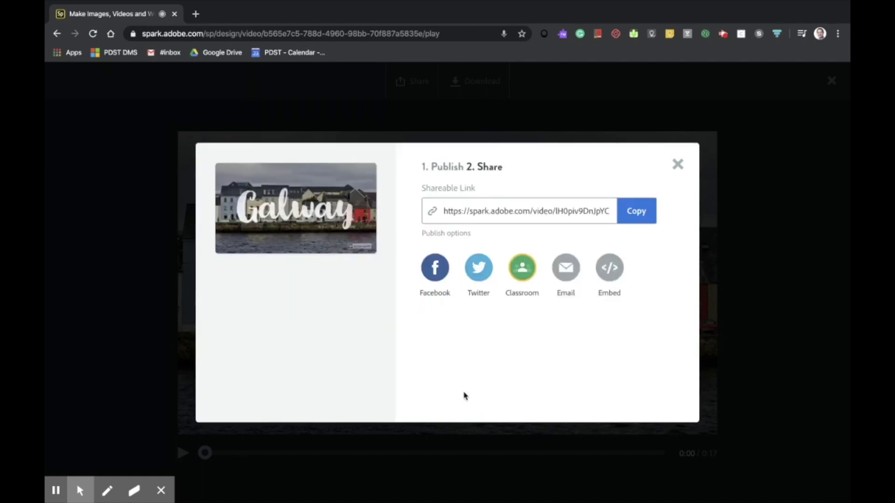
Step: Select the shareable link URL and display the video's iframe embed code
{"action": "left_click", "coordinate": [550, 214]}
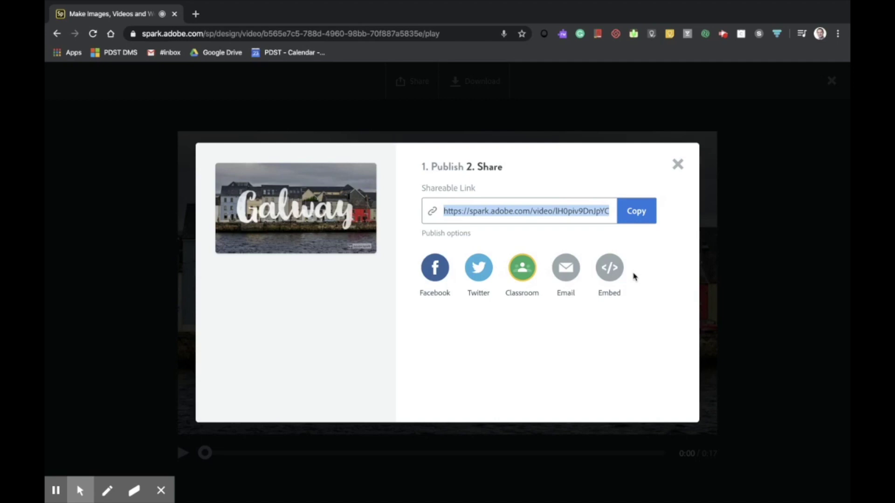
{"action": "left_click", "coordinate": [614, 275]}
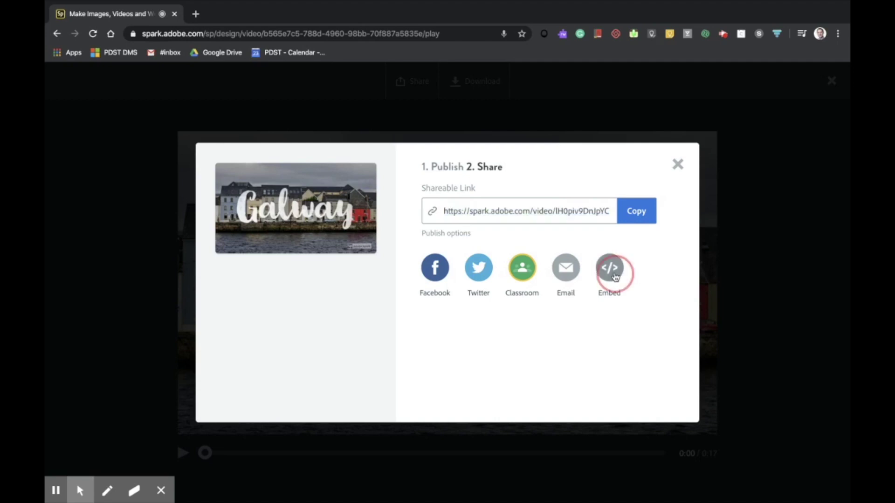